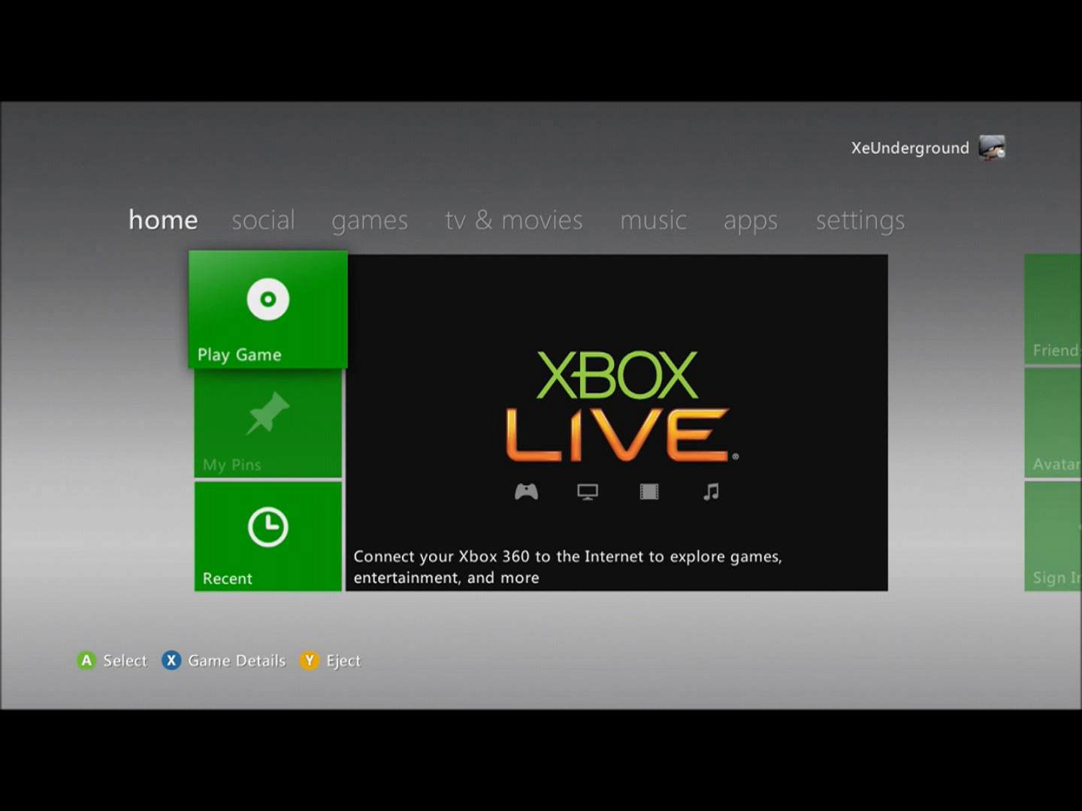
Step: From the Dashboard home tab, open the Recent list and launch FX Menu
key(Down)
key(Down)
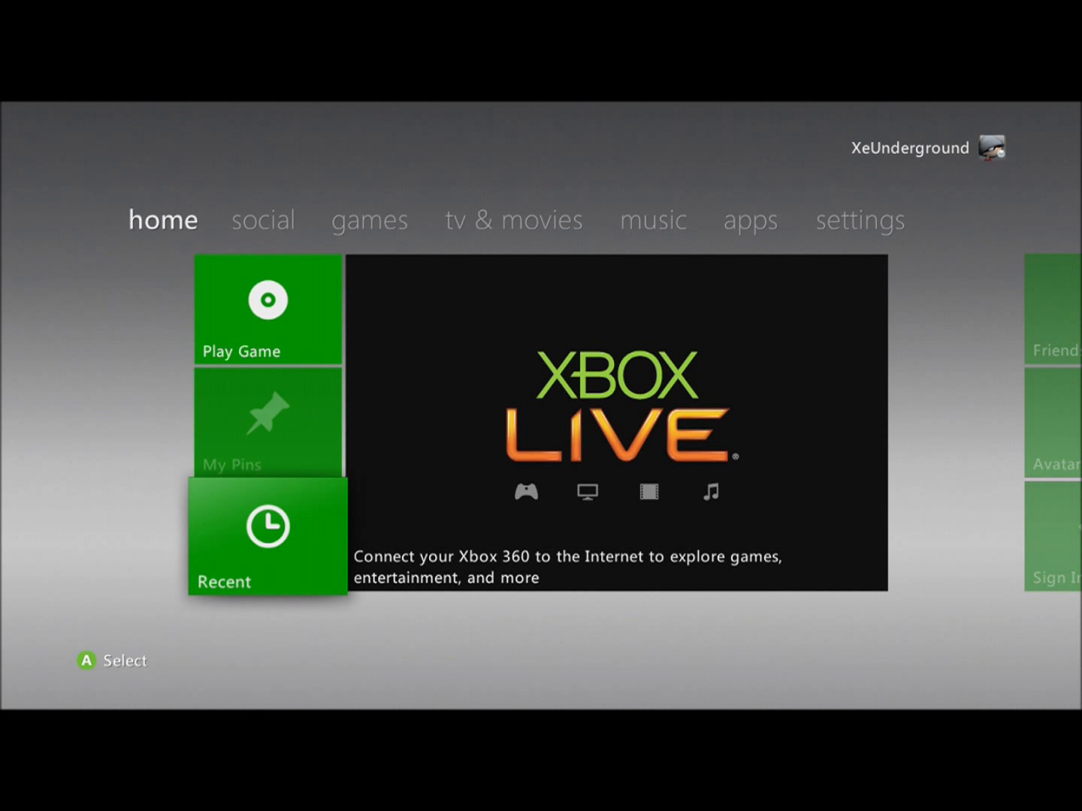
key(Return)
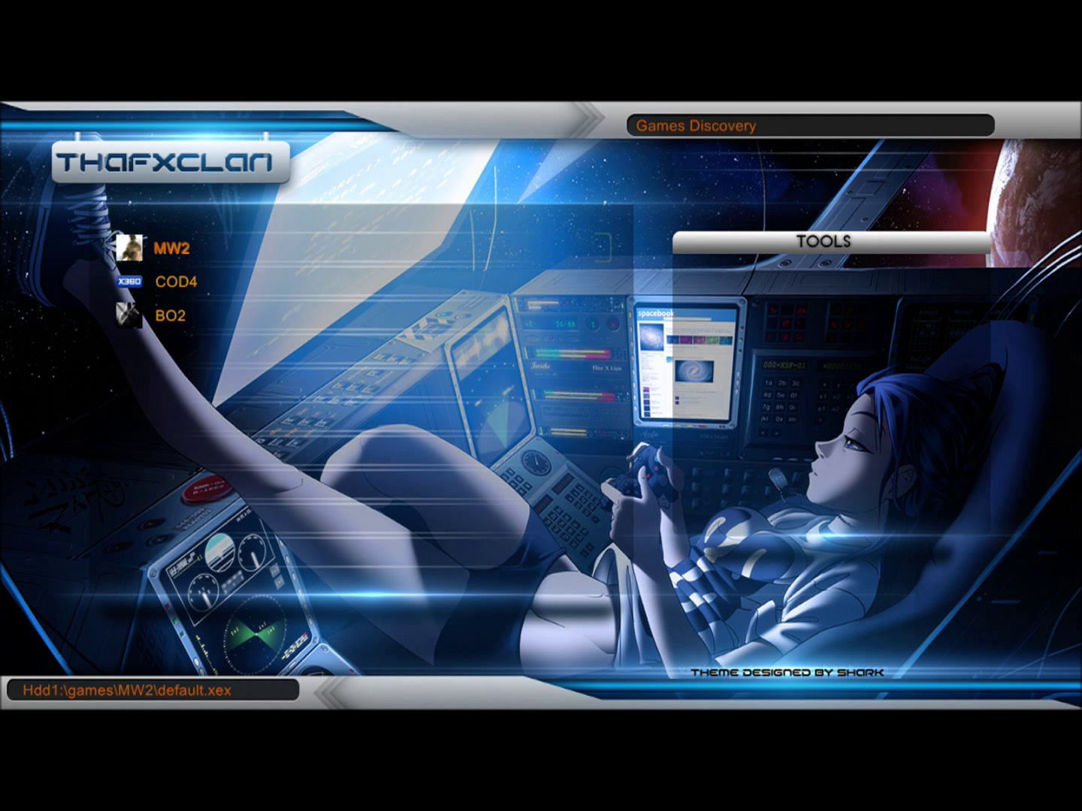
Step: Browse Hdd1 to Apps > DashLaunch and run its default.xex
key(Right)
key(Return)
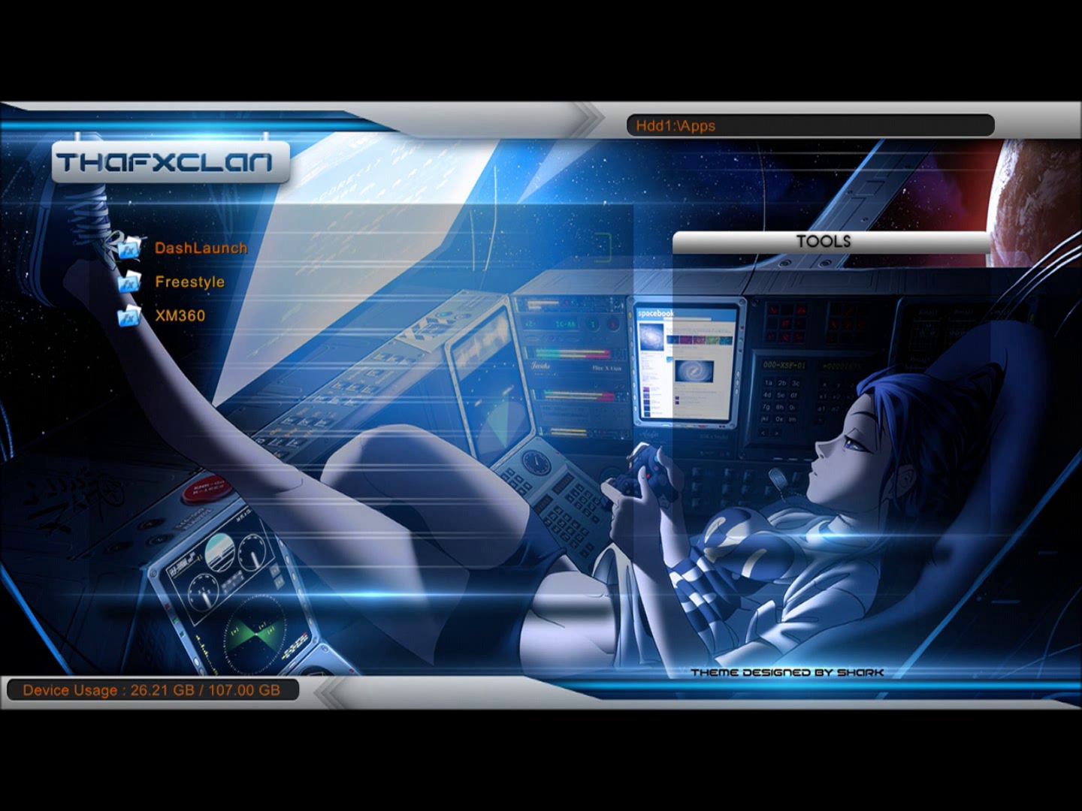
key(Return)
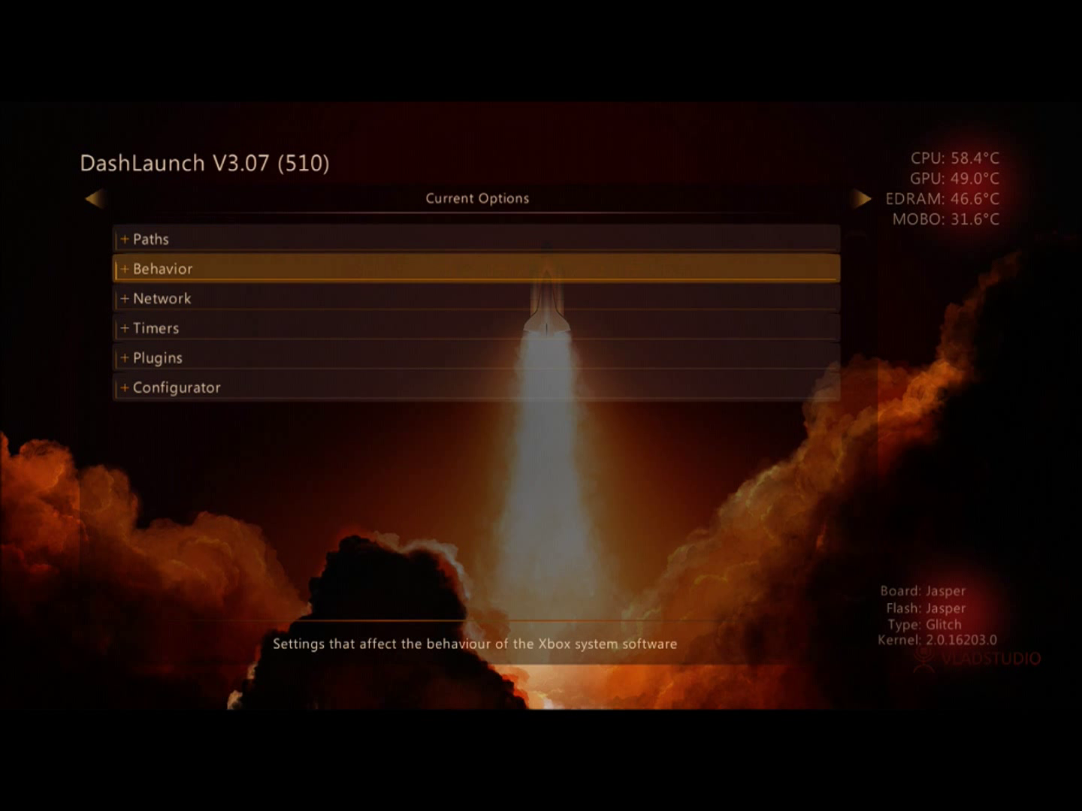
Step: Expand the Network group and enable pingpatch to lift the System Link ping limit
key(Down)
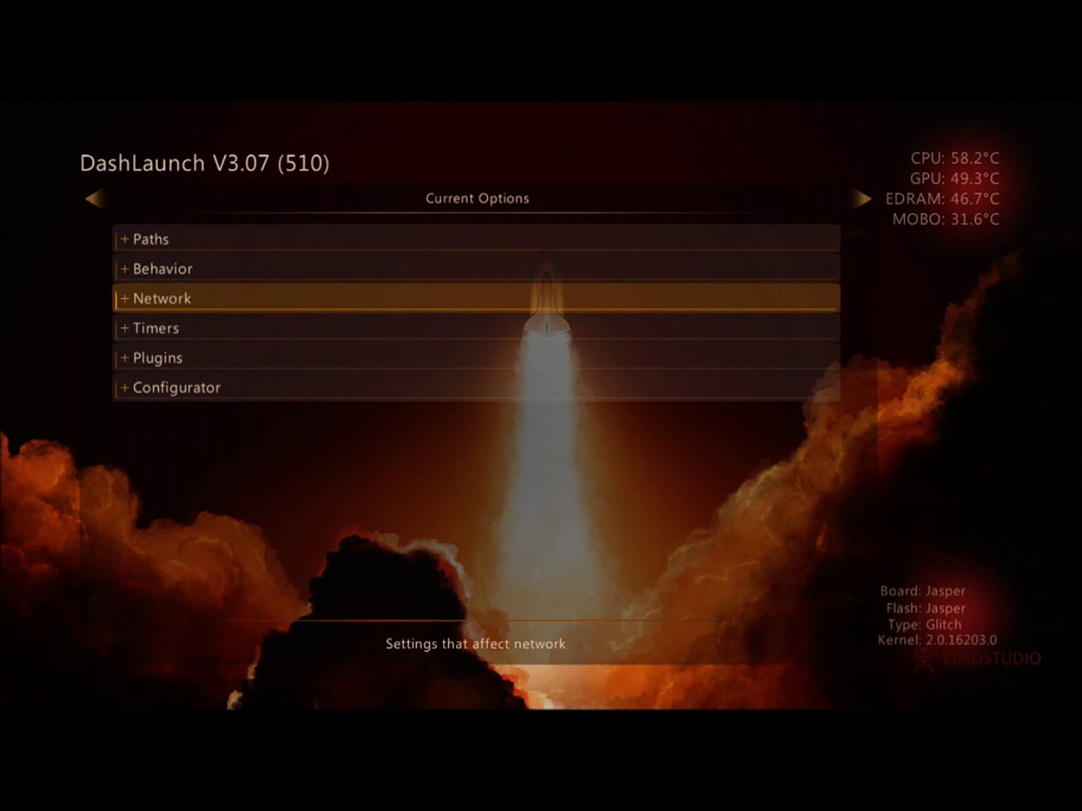
key(Return)
key(Down)
key(Down)
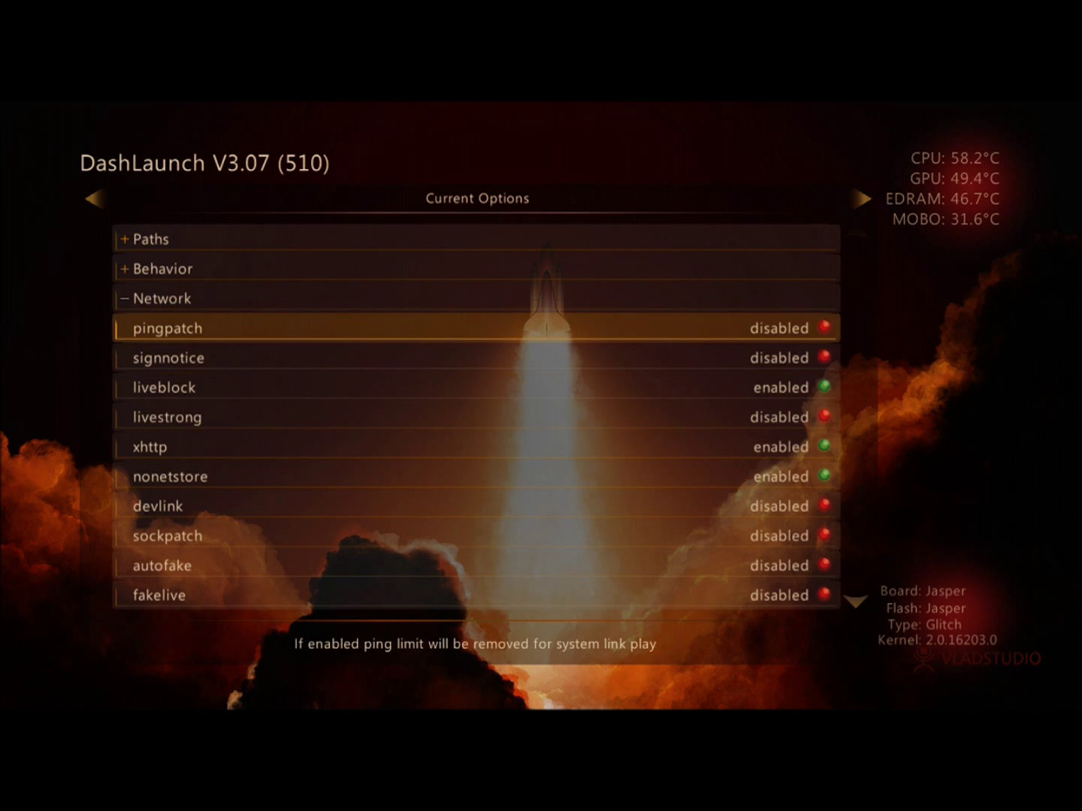
key(Up)
key(Return)
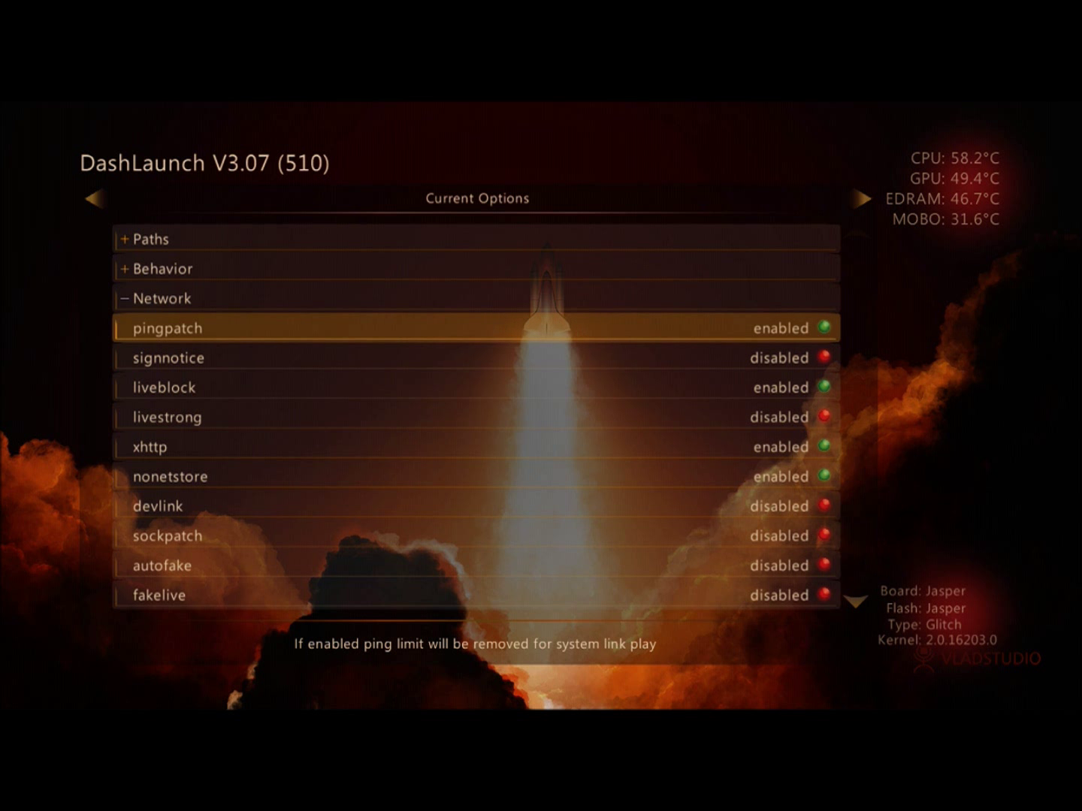
key(Down)
key(Down)
key(Down)
key(Down)
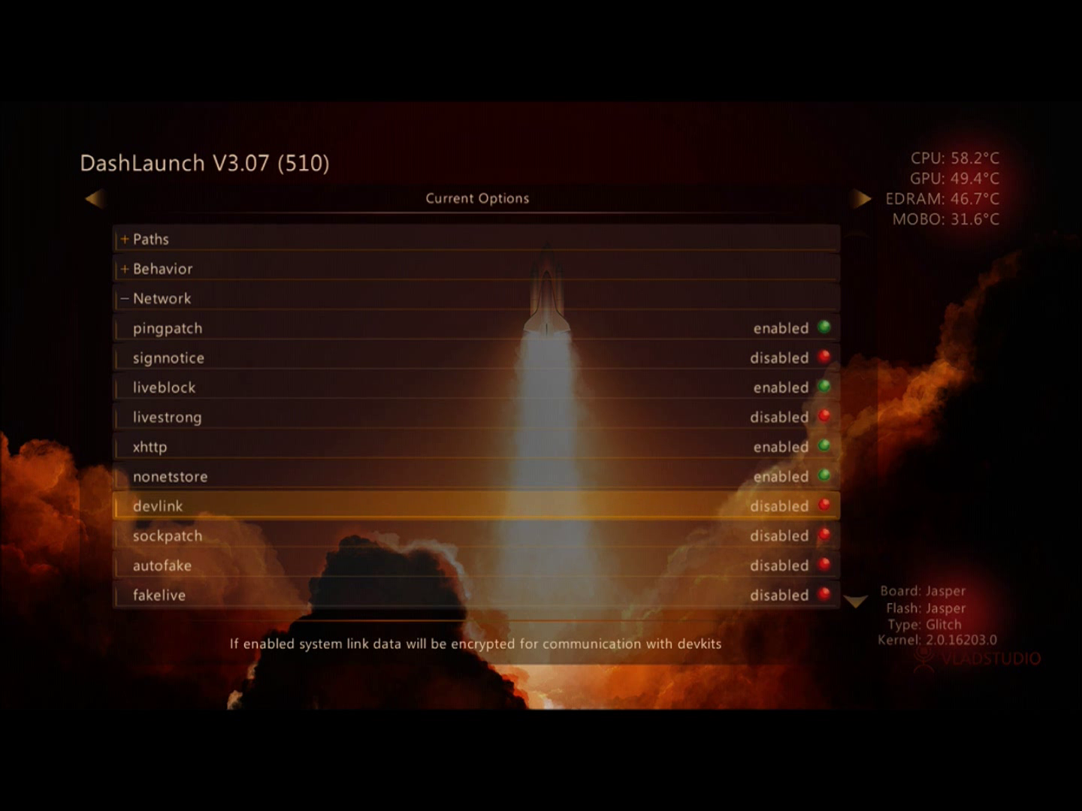
key(Up)
key(Up)
key(Up)
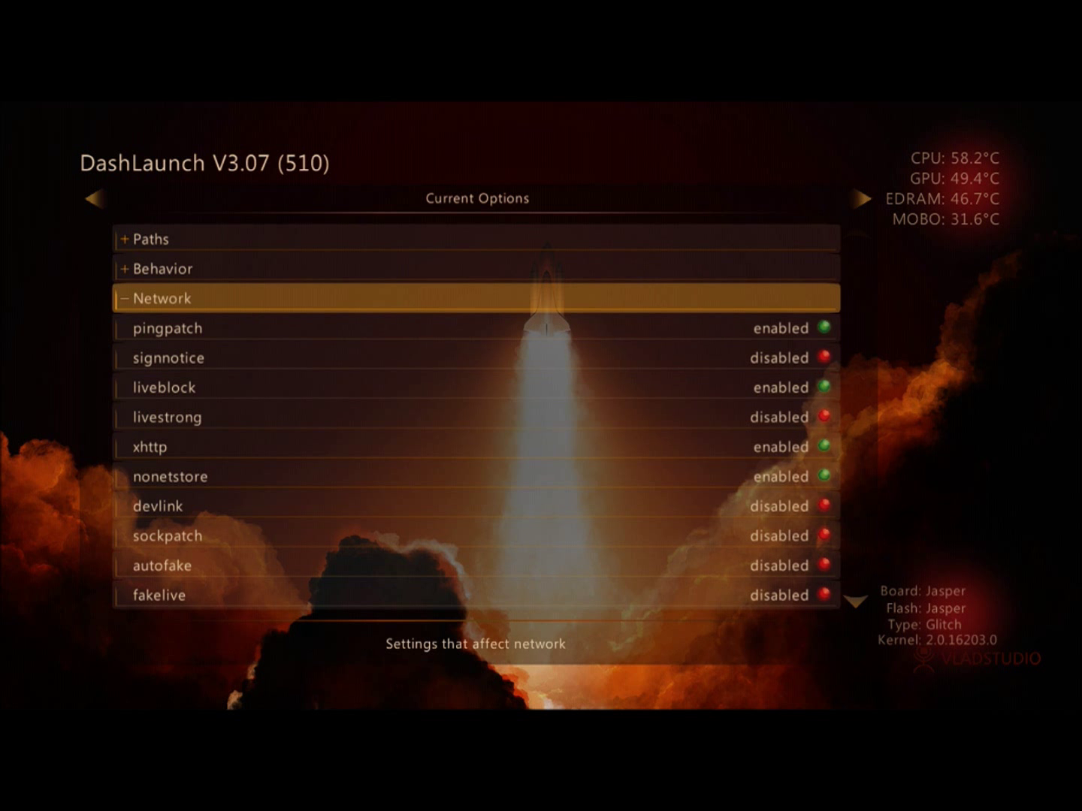
key(Return)
Step: Save the settings to launch.ini on the hard drive and reload them
key(Right)
key(Down)
key(Down)
key(Down)
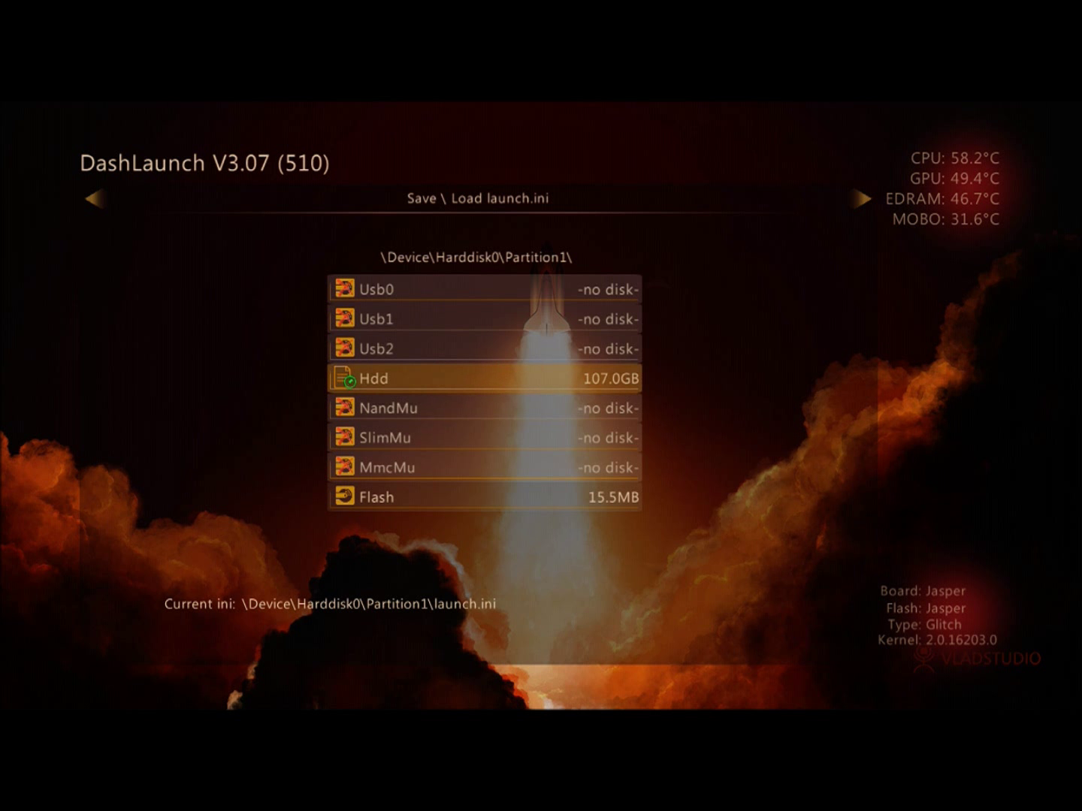
key(Return)
key(x)
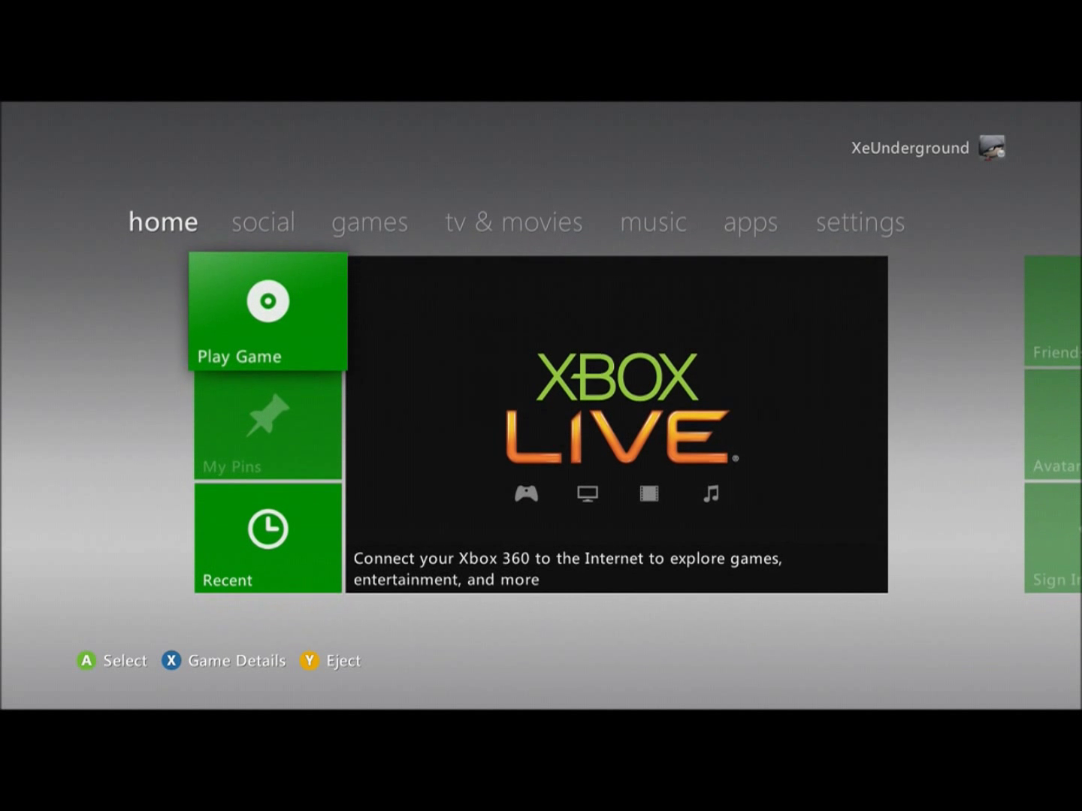
Step: Relaunch FX Menu from Recent and open Hdd1:\Apps with DashLaunch, Freestyle and XM360
key(Down)
key(Down)
key(Return)
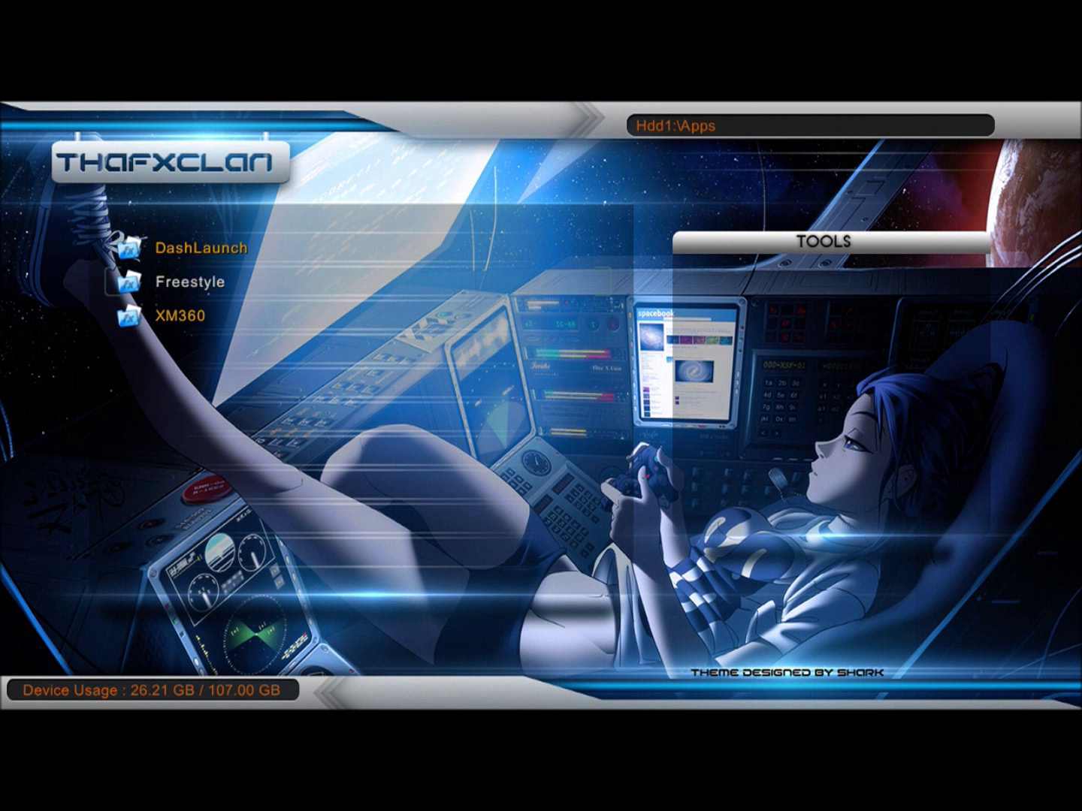
key(Return)
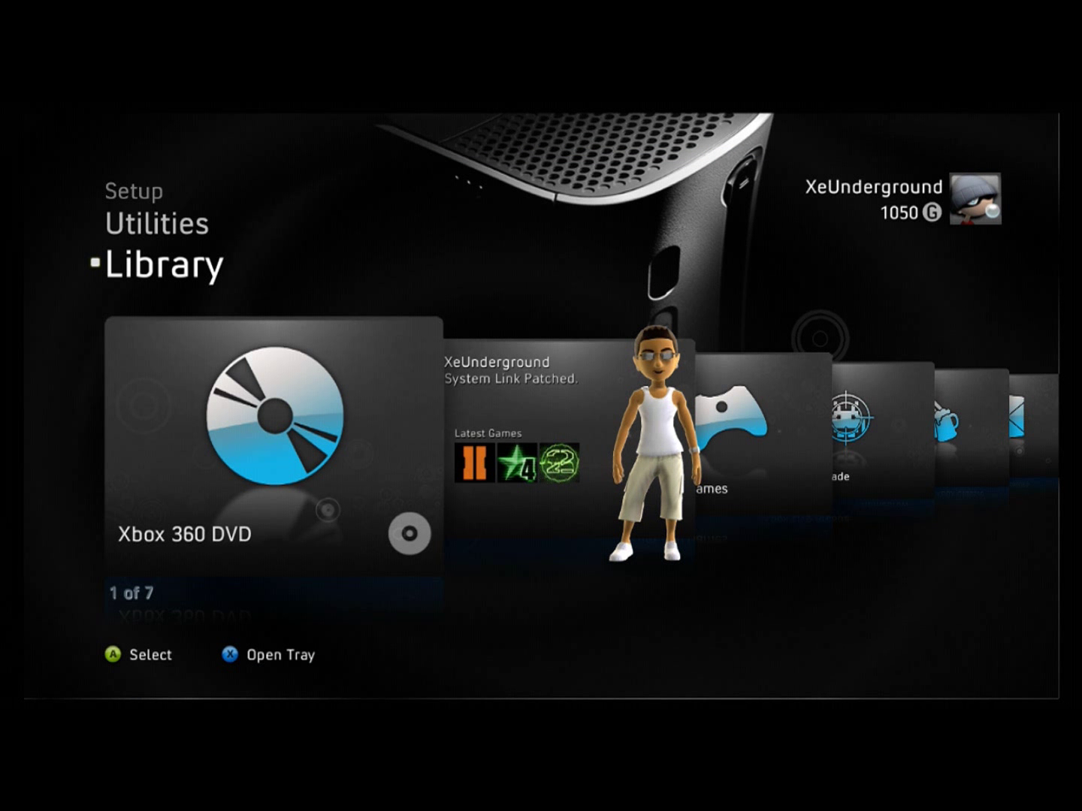
Step: Go to Setup > Settings > General Settings and enter the JQE360.com account fields
key(Up)
key(Up)
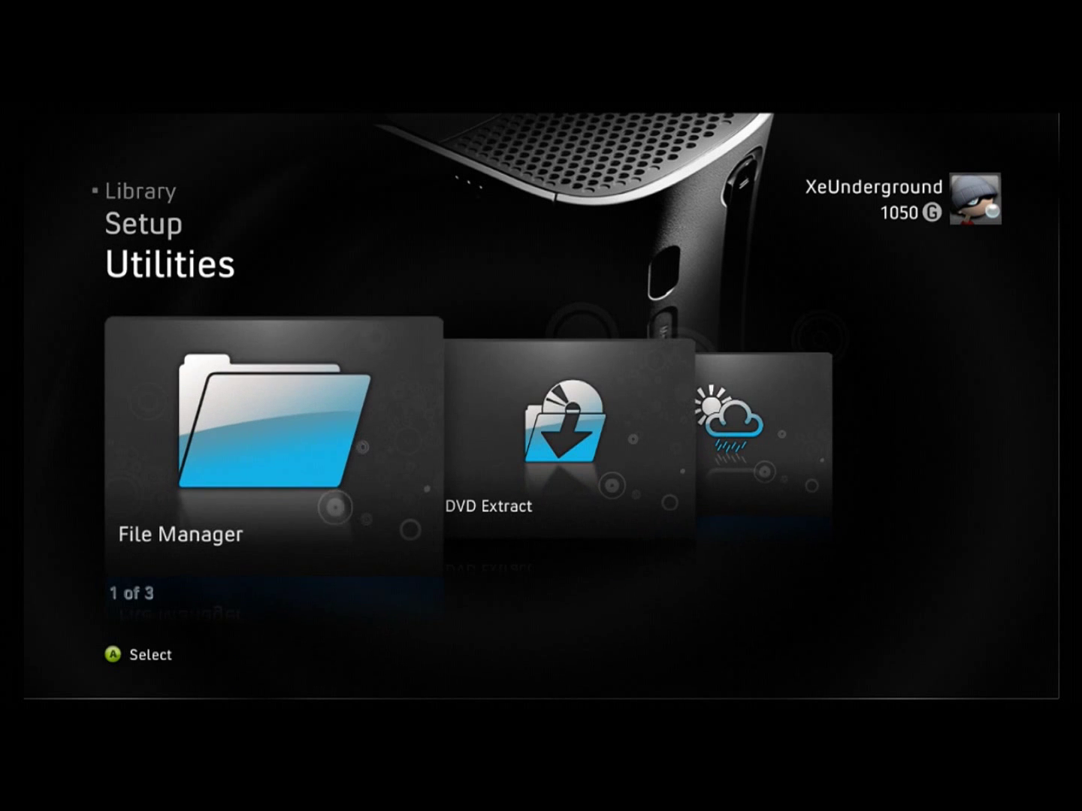
key(Return)
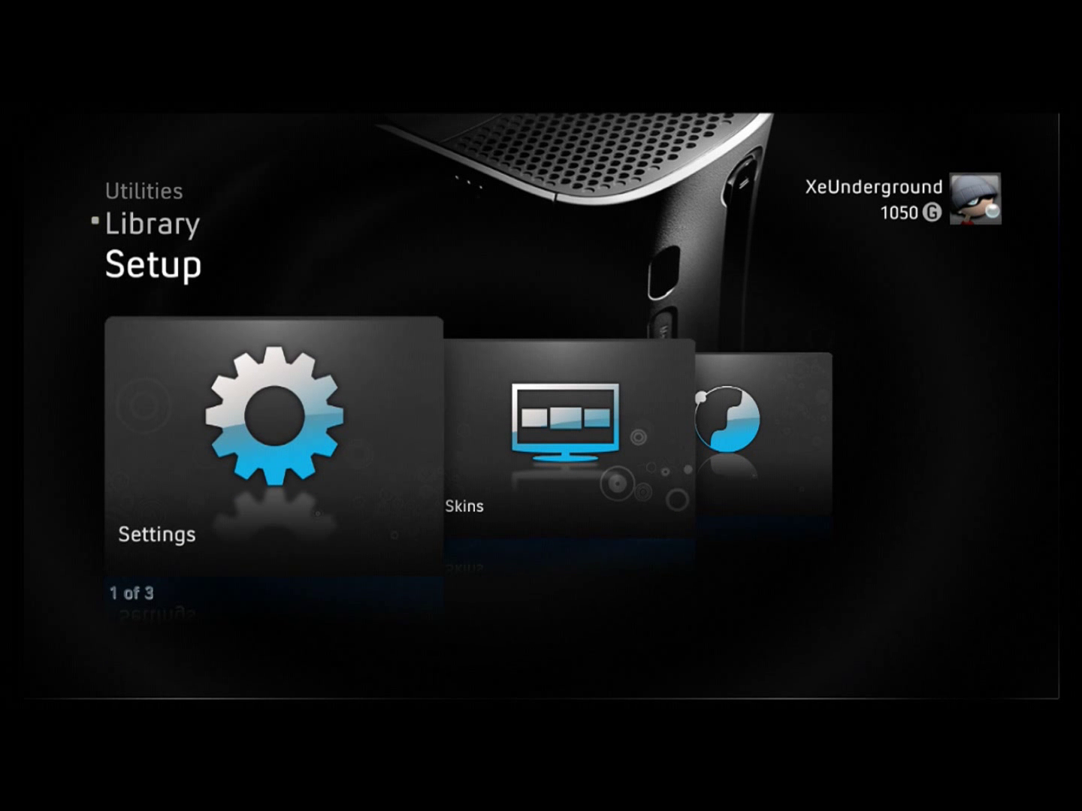
key(Down)
key(Up)
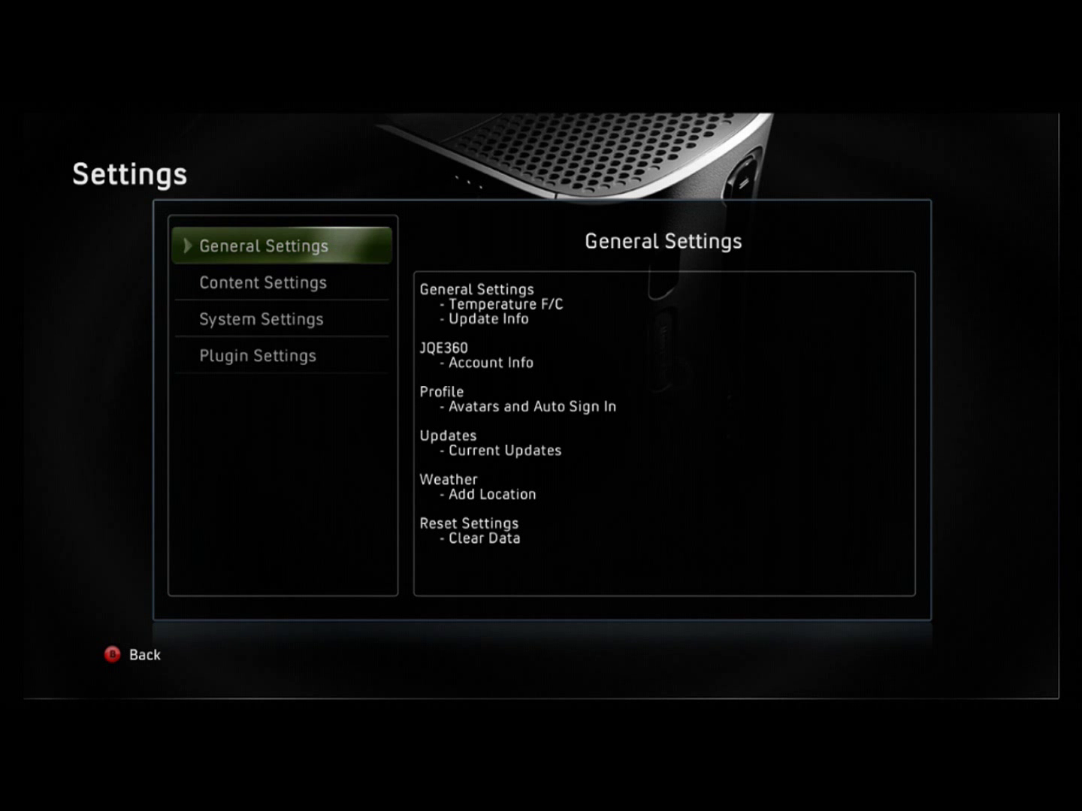
key(Return)
key(Down)
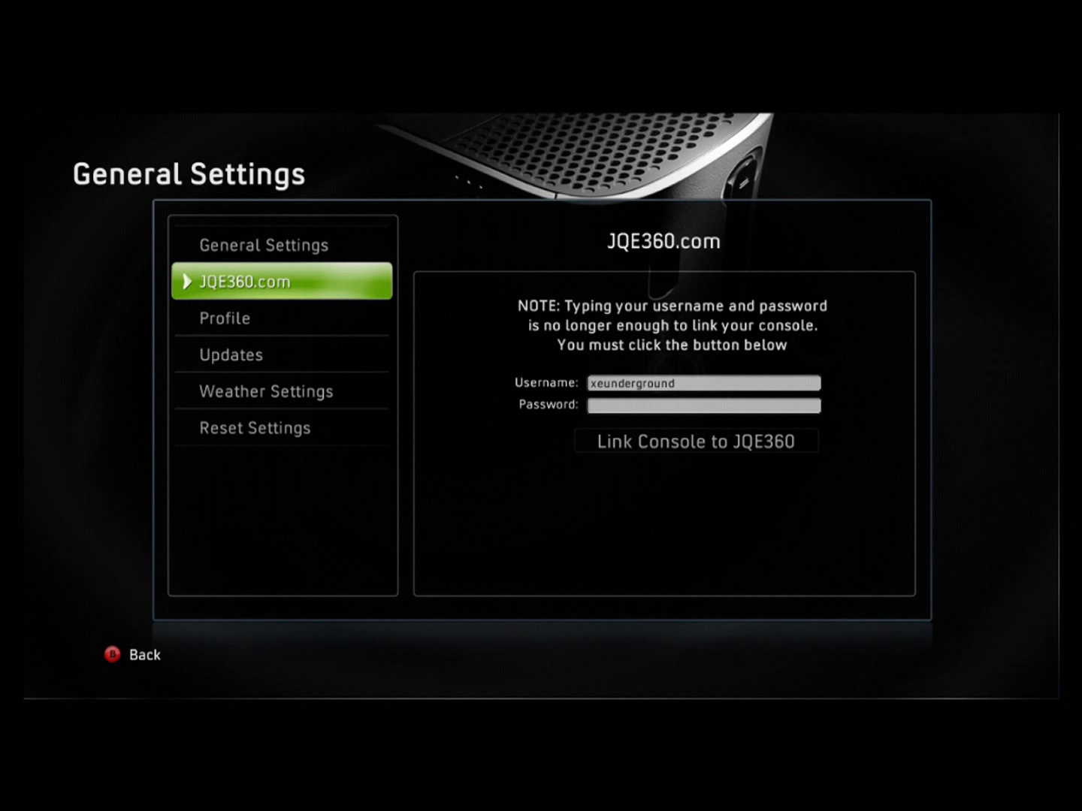
key(Right)
Step: Enter the JQE360.com account password on the on-screen keyboard and confirm it
key(Down)
key(Up)
key(Down)
key(Return)
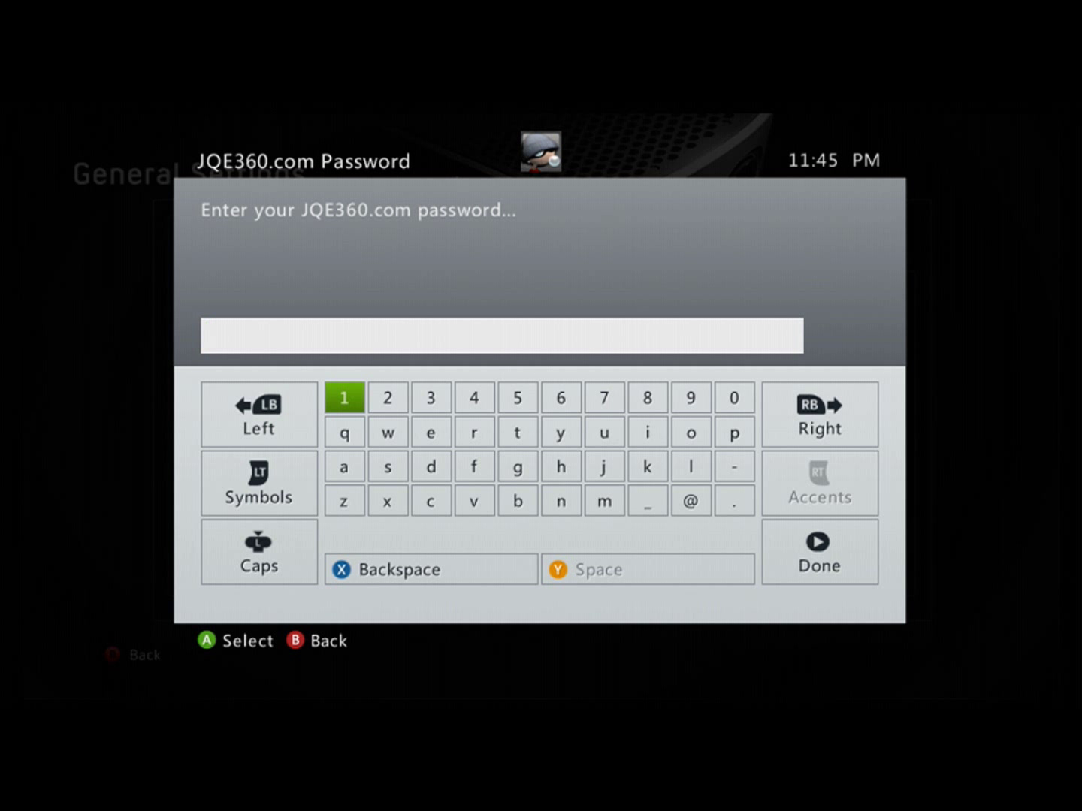
key(Return)
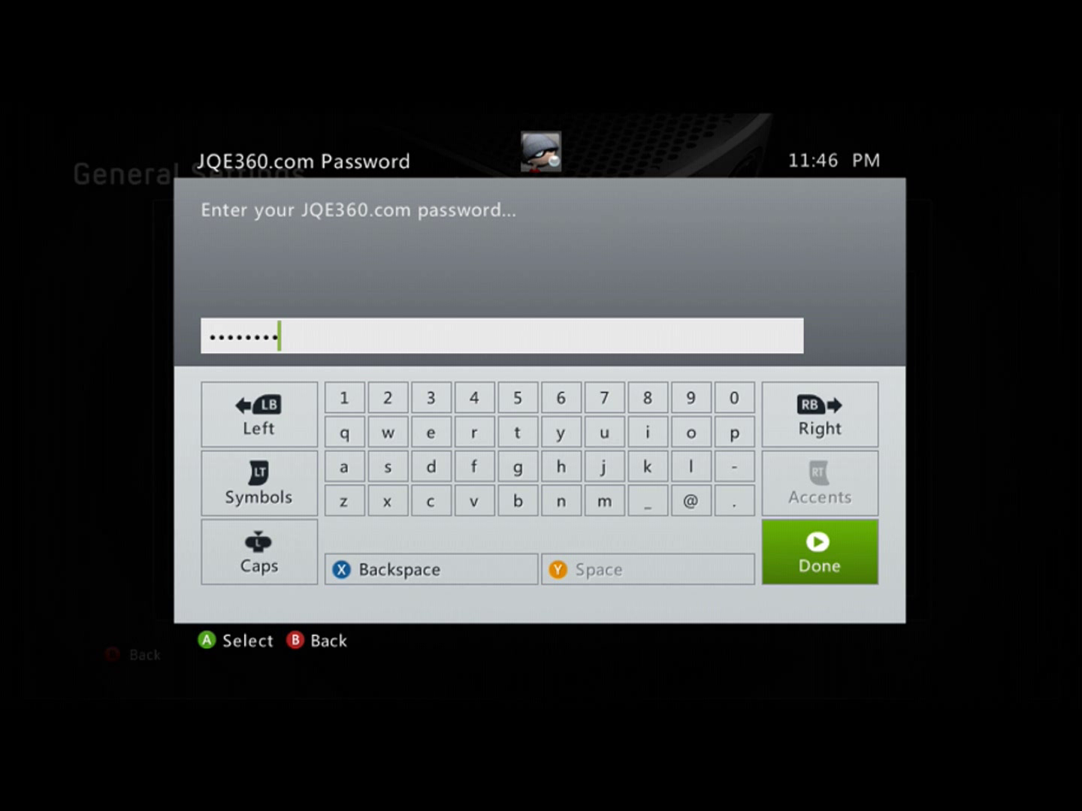
key(Return)
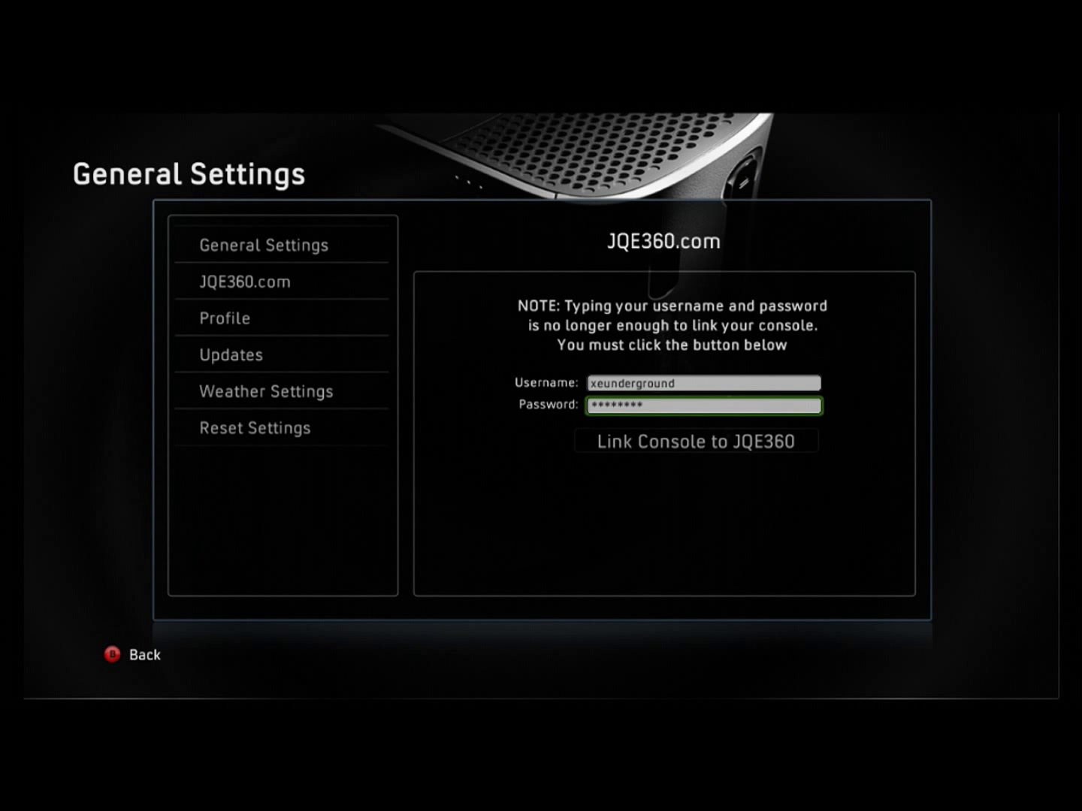
Step: Link the console to JQE360 and return to the Settings list at Plugin Settings
key(Down)
key(Return)
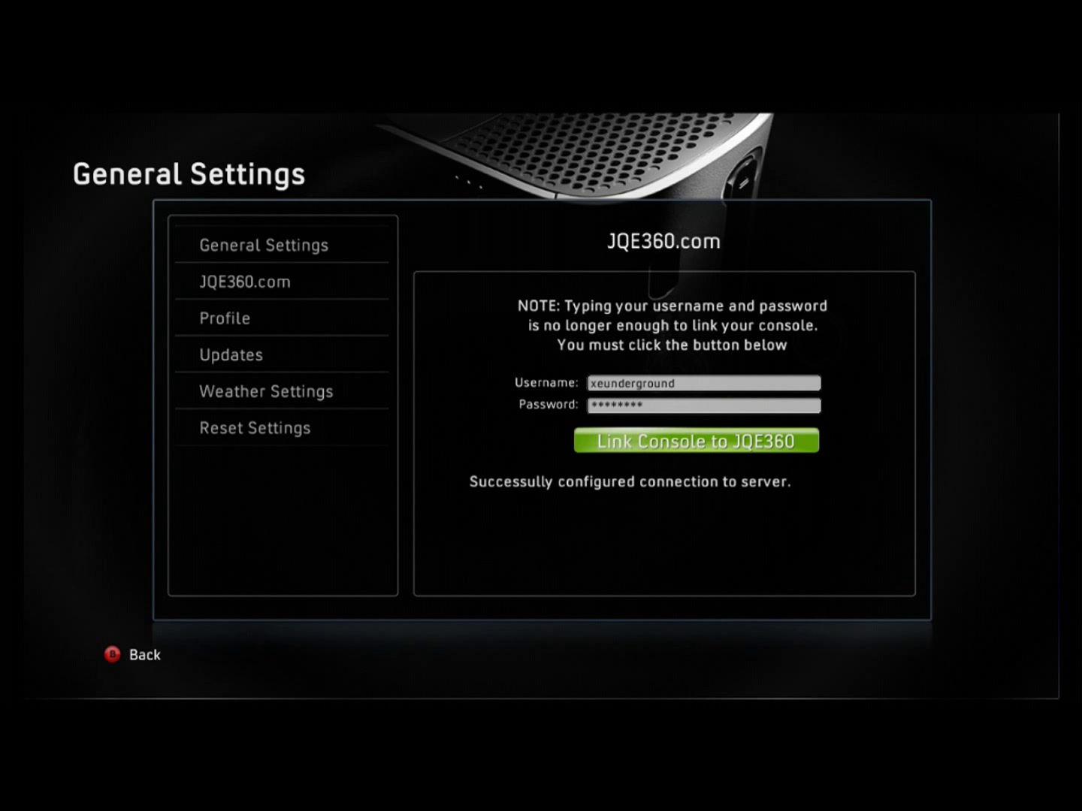
key(Left)
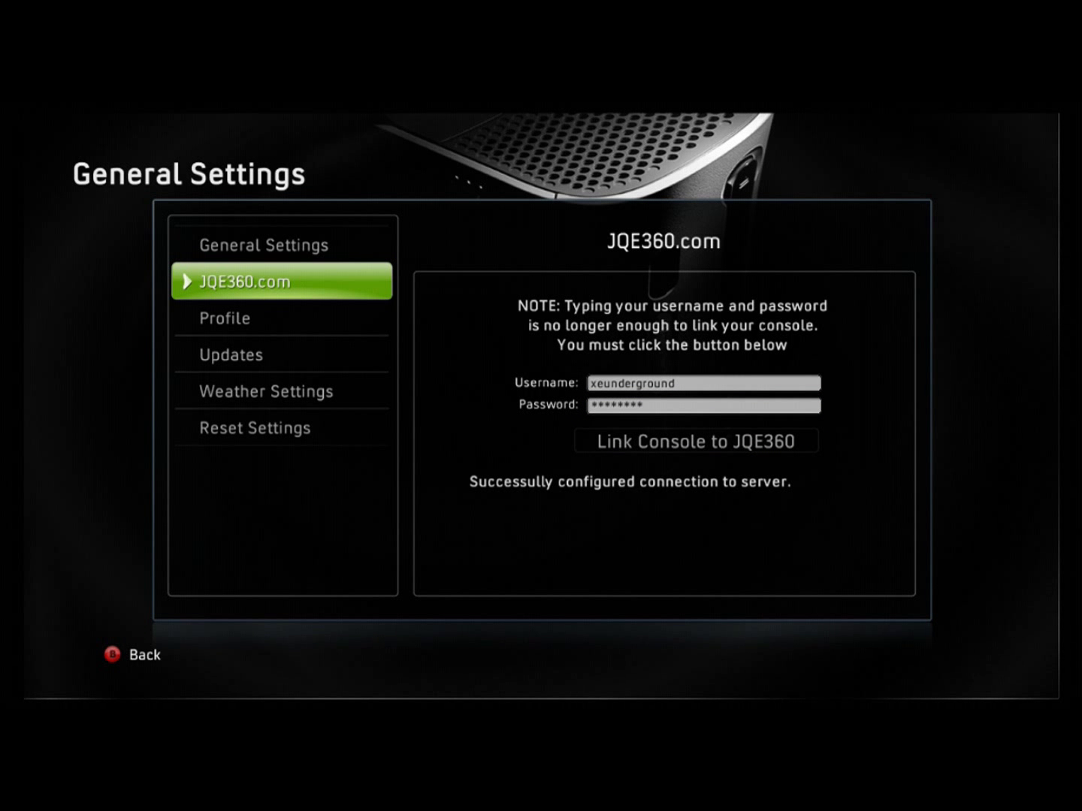
key(Escape)
key(Down)
key(Down)
key(Down)
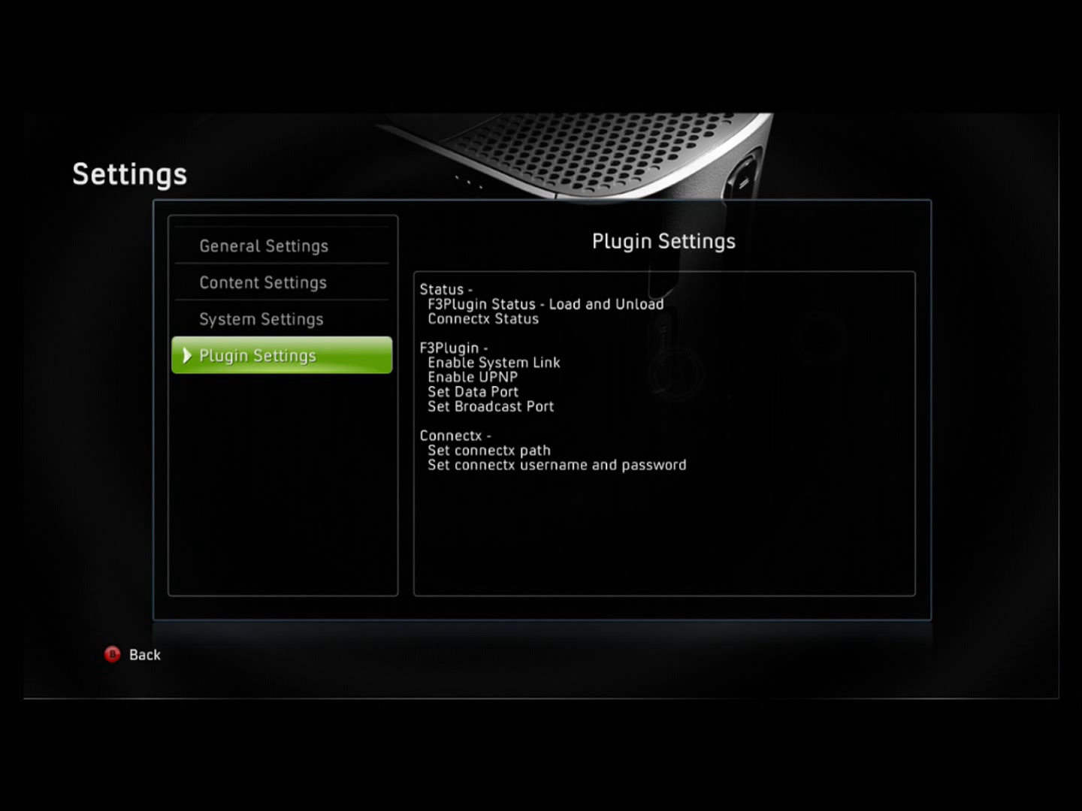
Step: Run the F3Plugin LiNK test, passing UPNP, ports 3072 and 3071, and JQE360 authentication
key(Return)
key(Down)
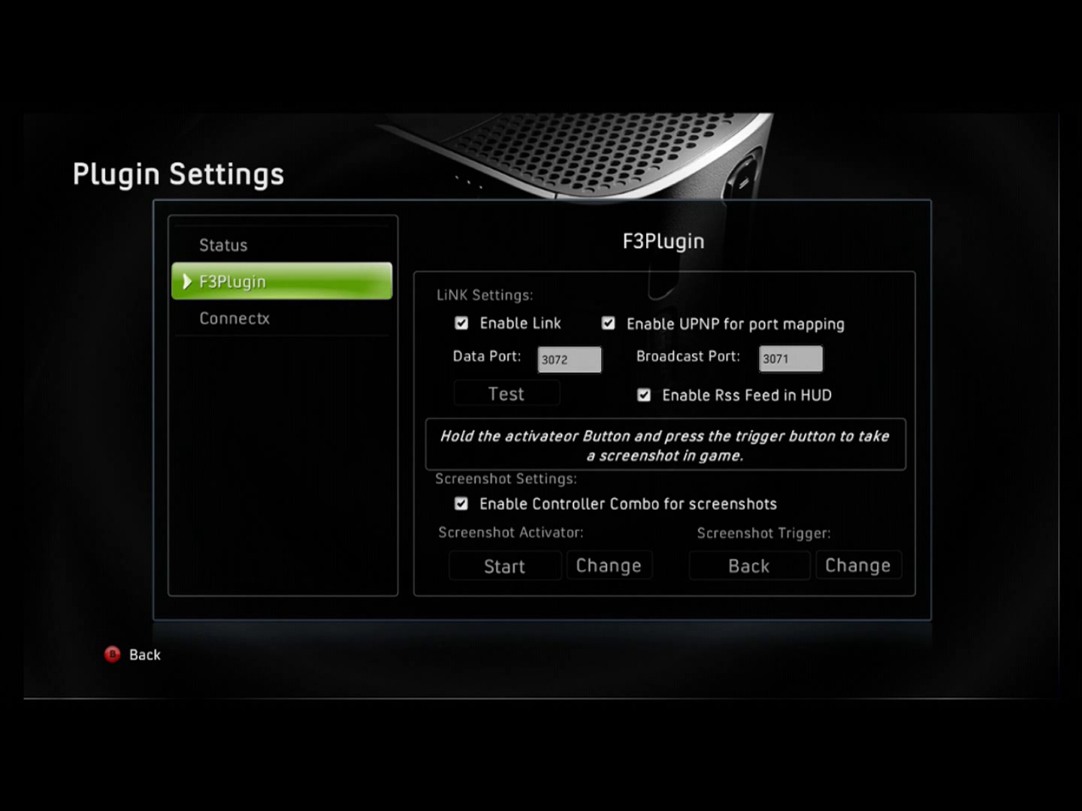
key(Right)
key(Right)
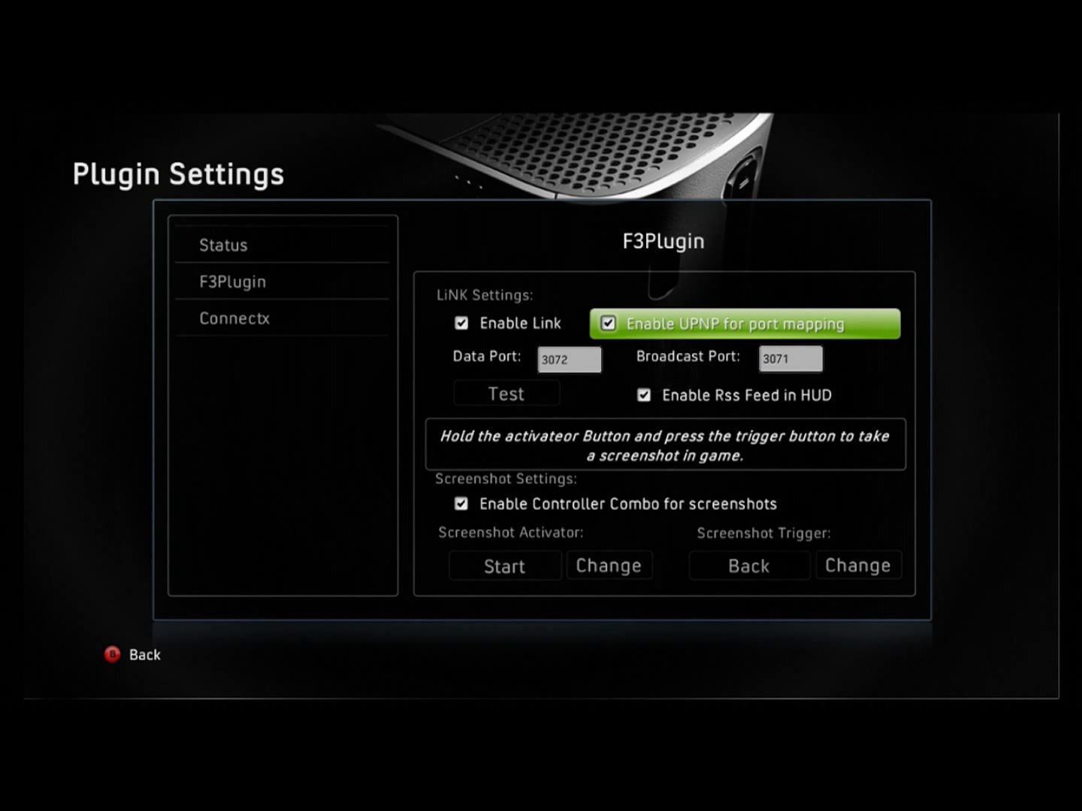
key(Down)
key(Down)
key(Right)
key(Left)
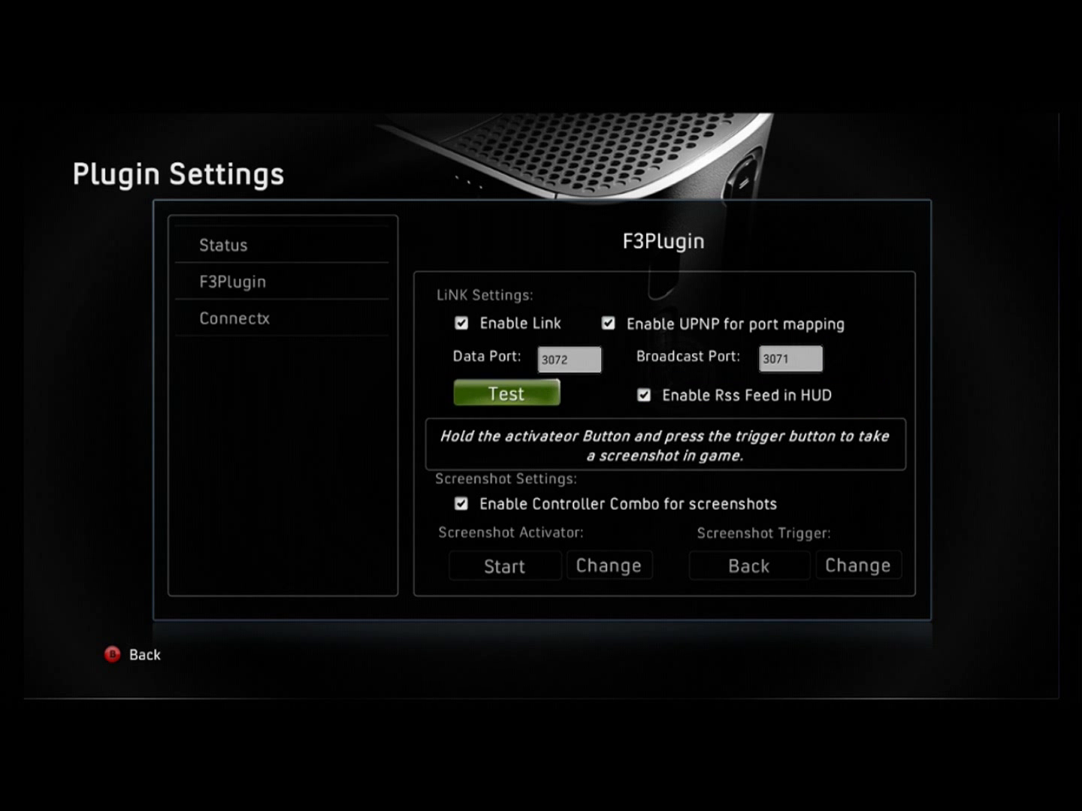
key(Return)
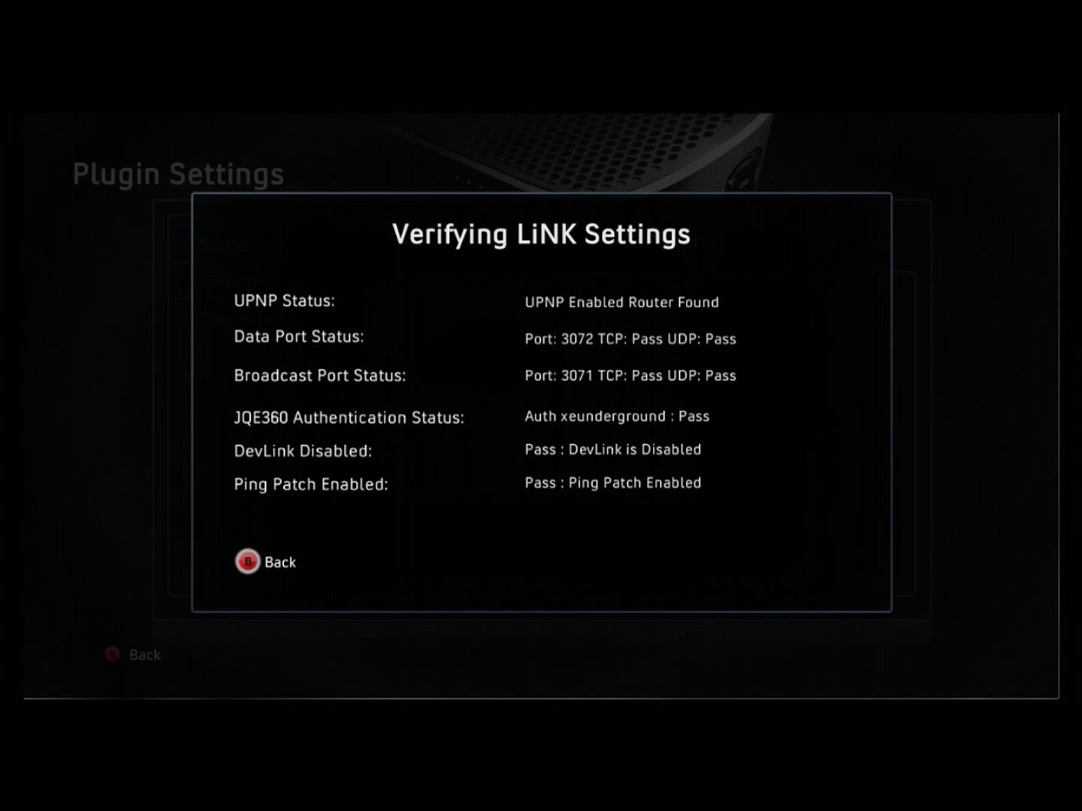
key(Escape)
Step: Leave Settings and open Call of Duty: Black Ops II from Library > Xbox 360 Games
key(Left)
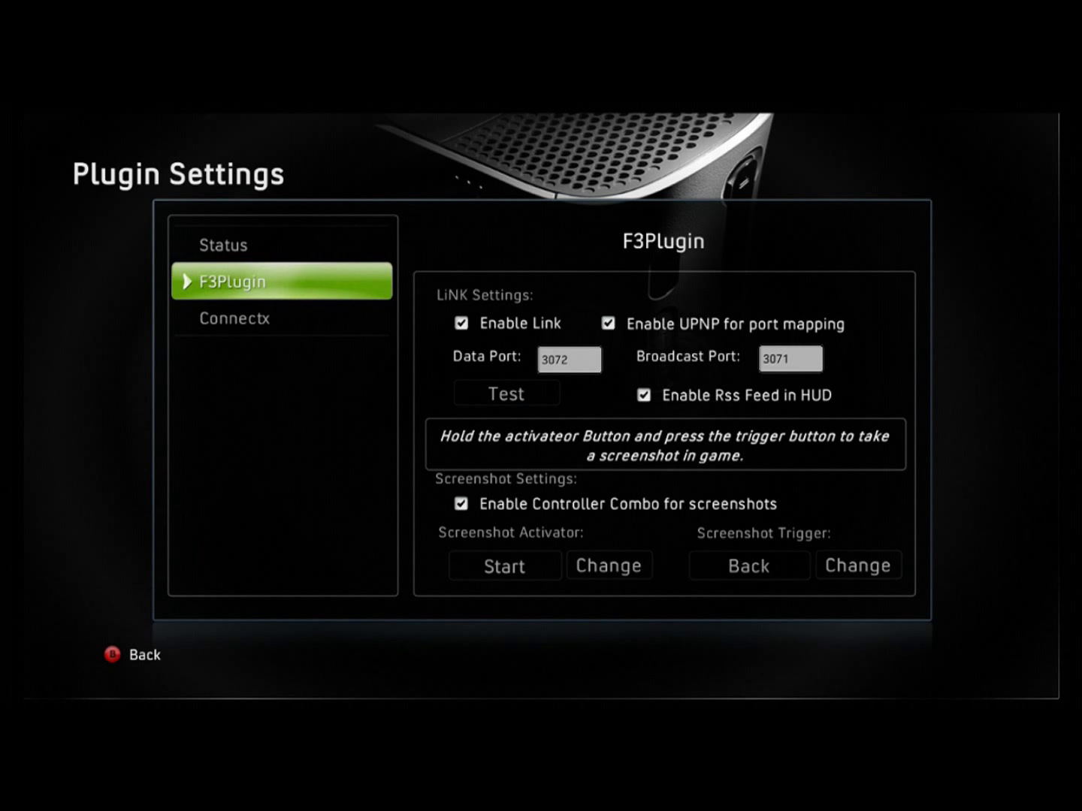
key(Escape)
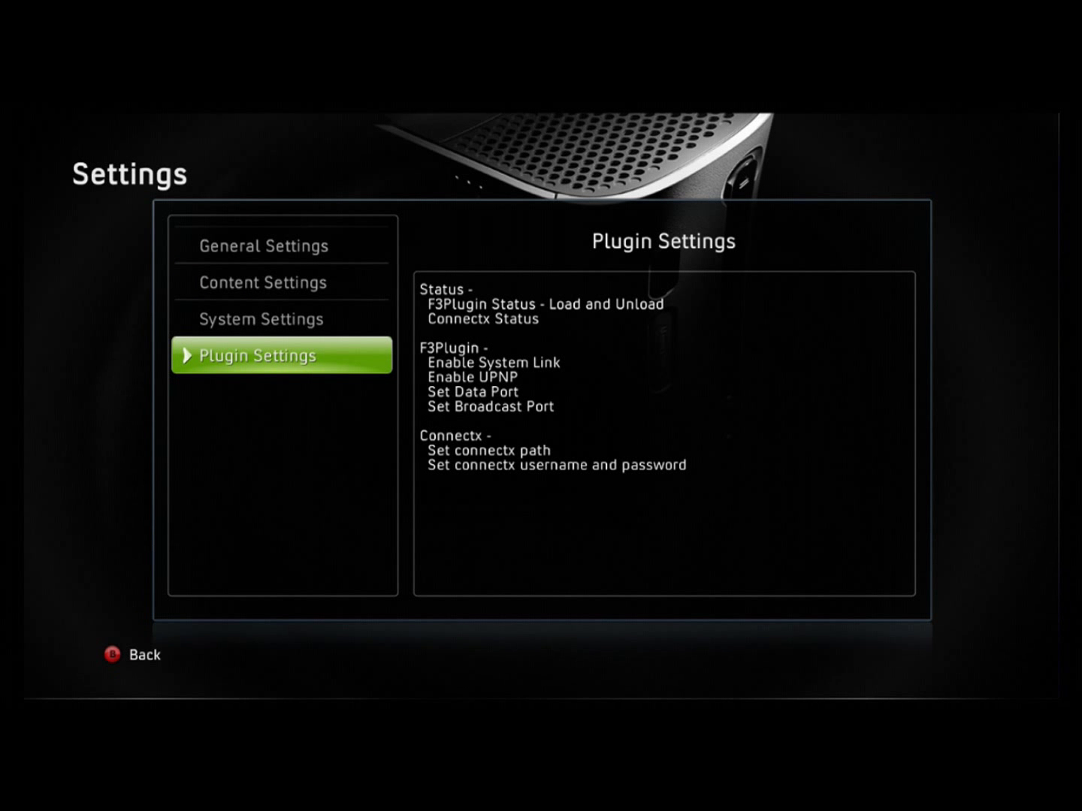
key(Escape)
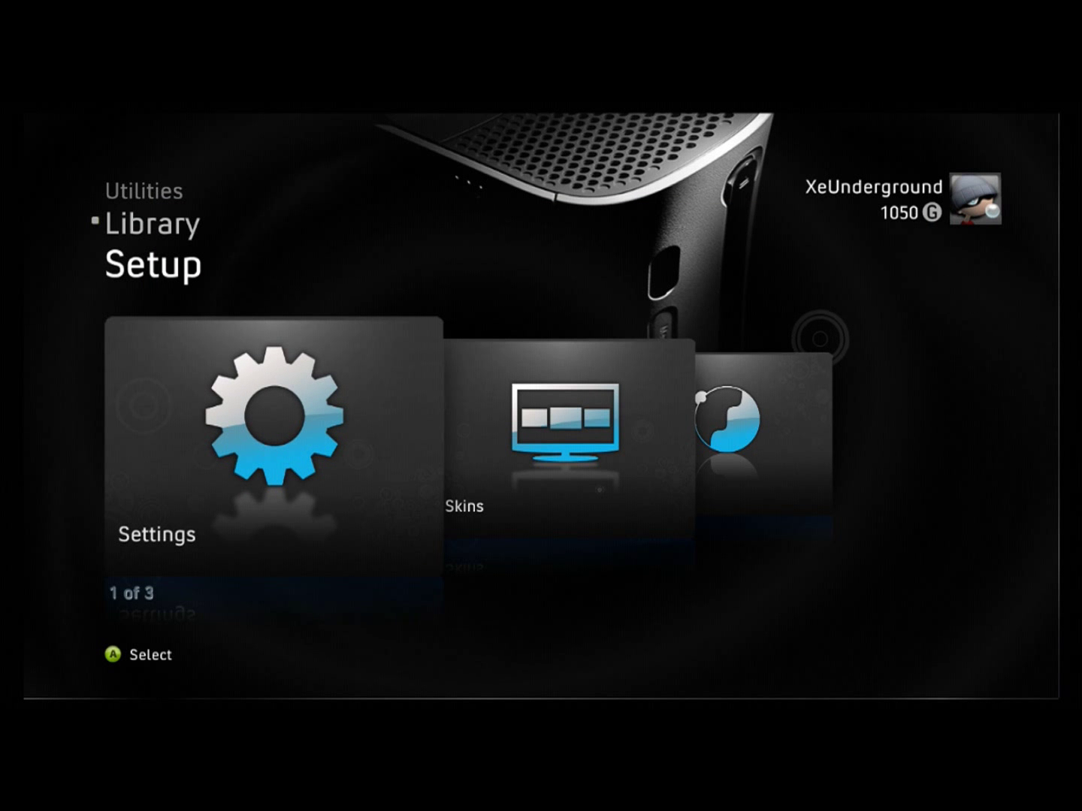
key(Up)
key(Right)
key(Right)
key(Right)
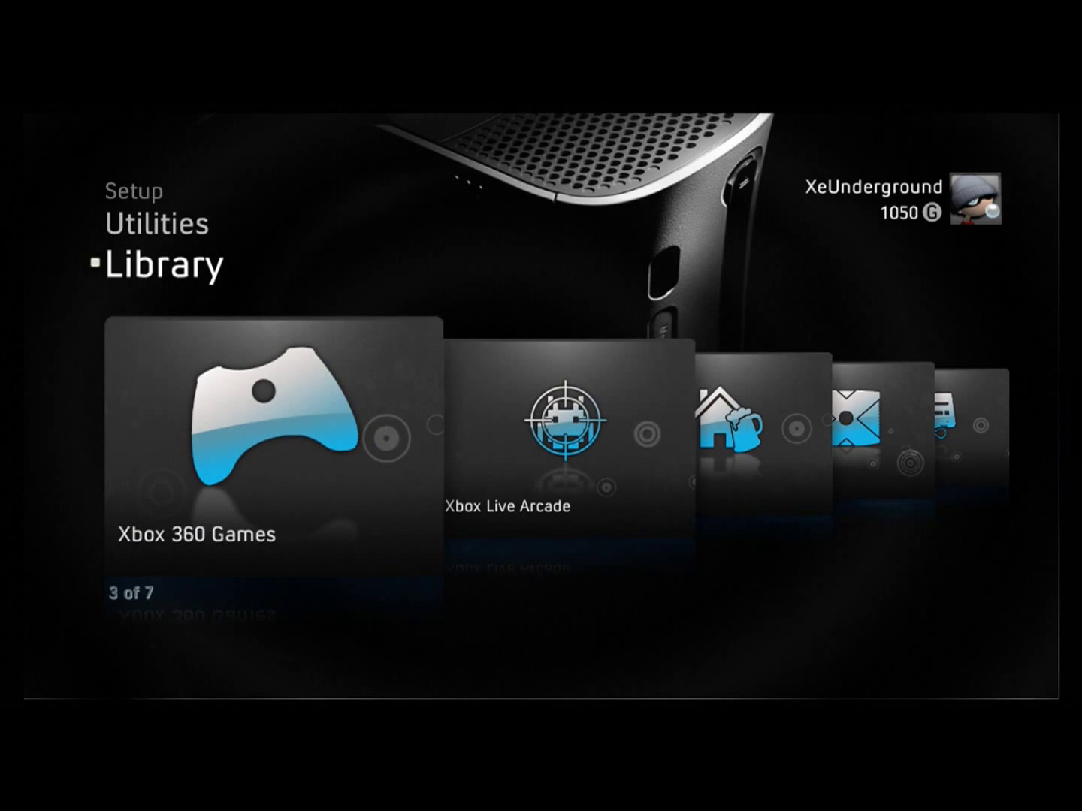
key(Return)
key(Right)
key(Right)
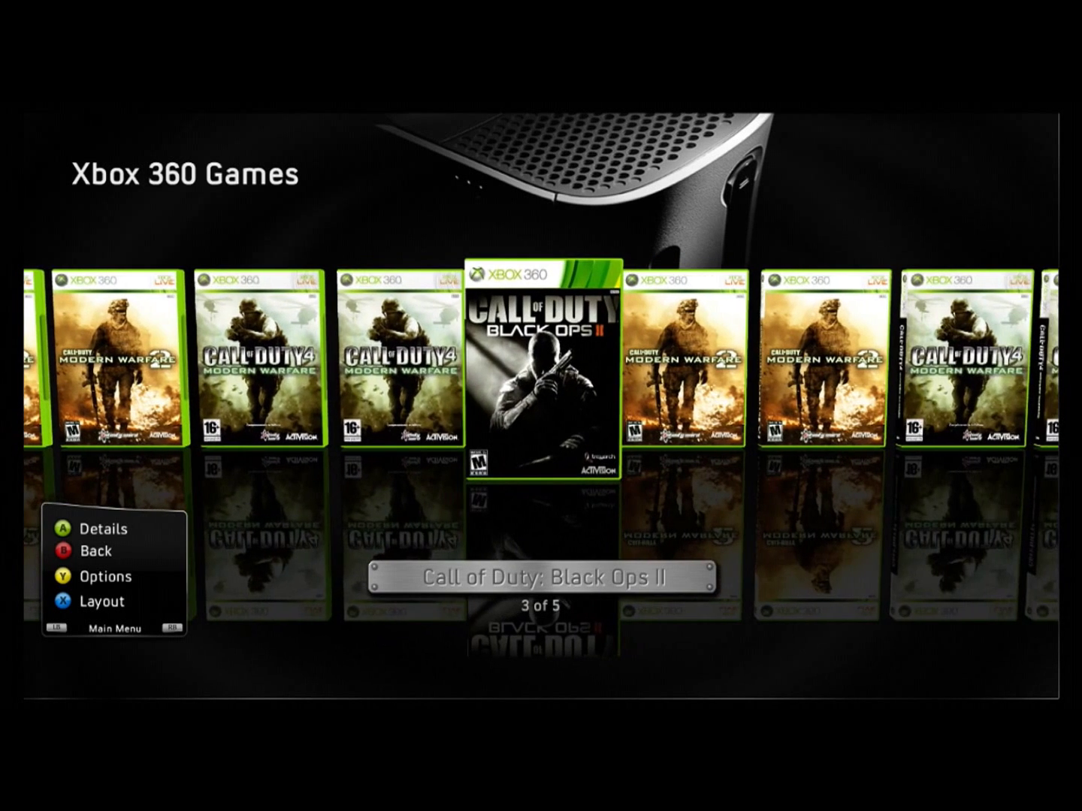
key(Return)
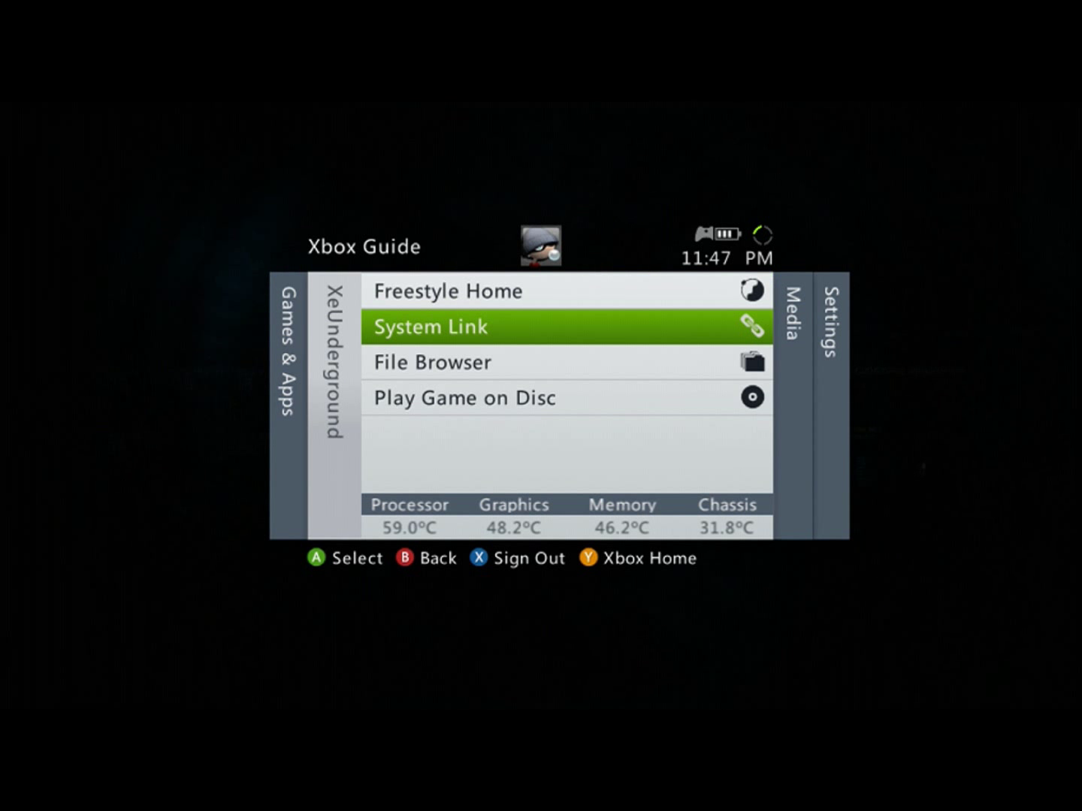
Step: Open System Link from the Guide, browse the Game Room players, then view the Black Ops 2 lobby rooms
key(Return)
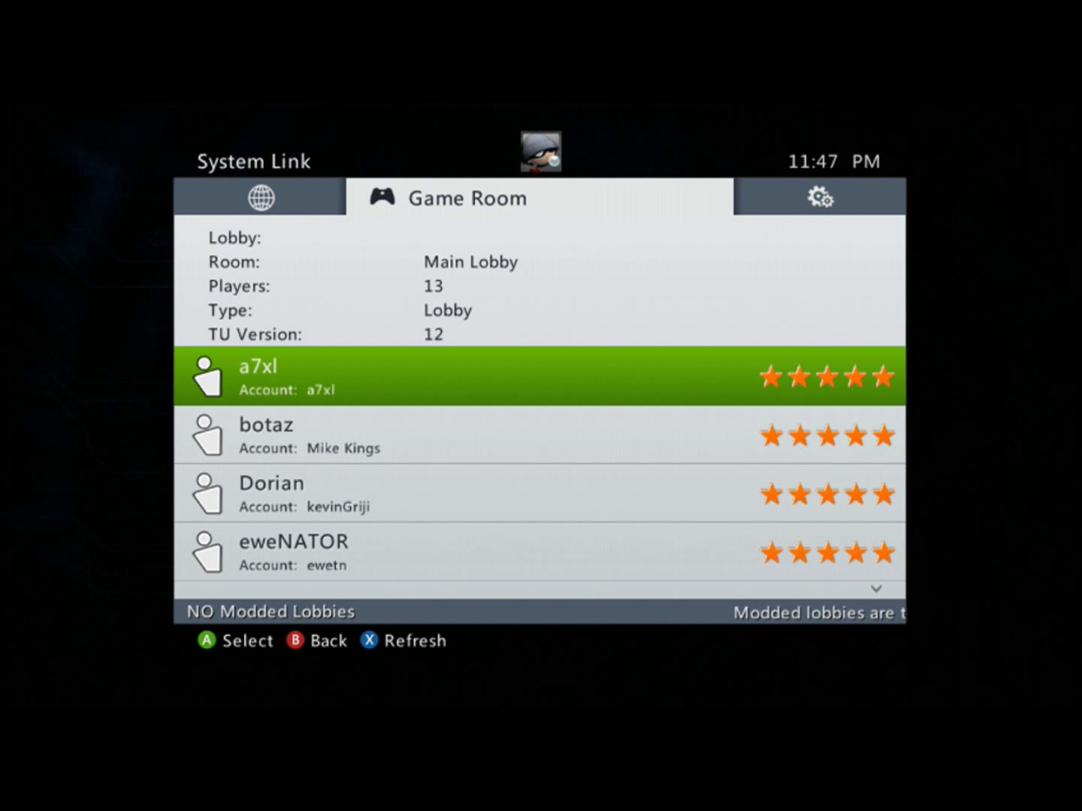
click(266, 435)
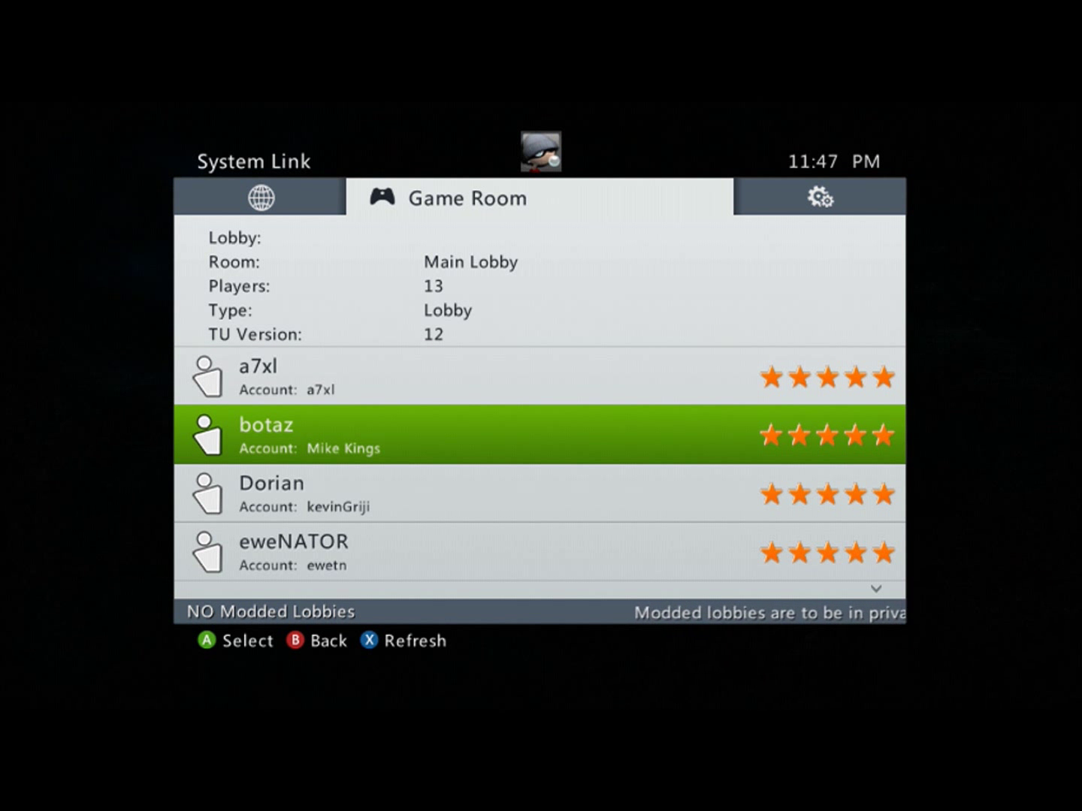
key(Down)
key(Down)
key(Down)
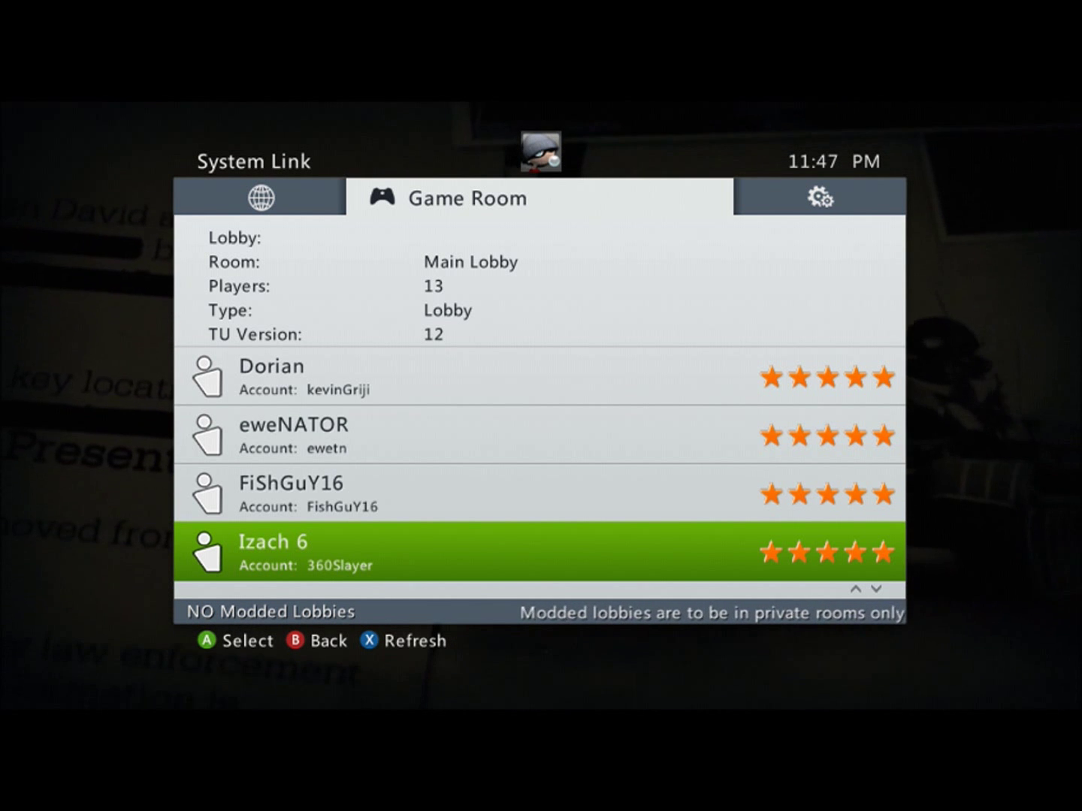
key(Down)
key(Down)
key(Down)
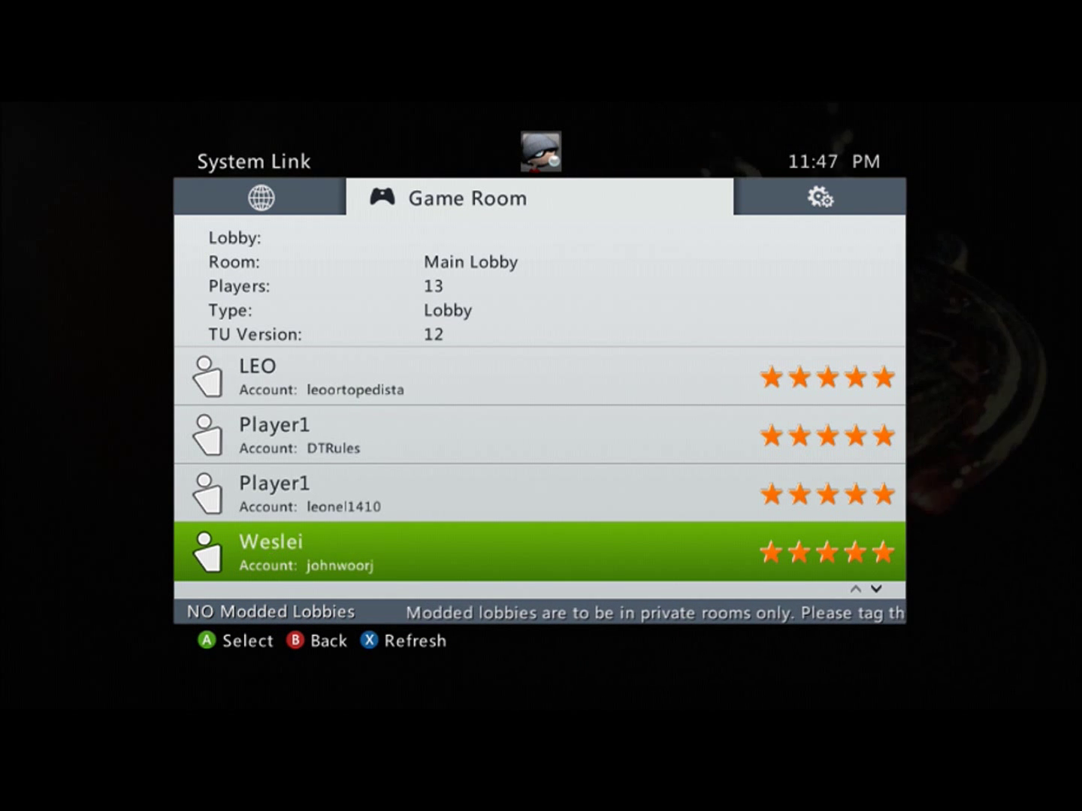
key(Down)
key(Up)
key(Up)
key(Up)
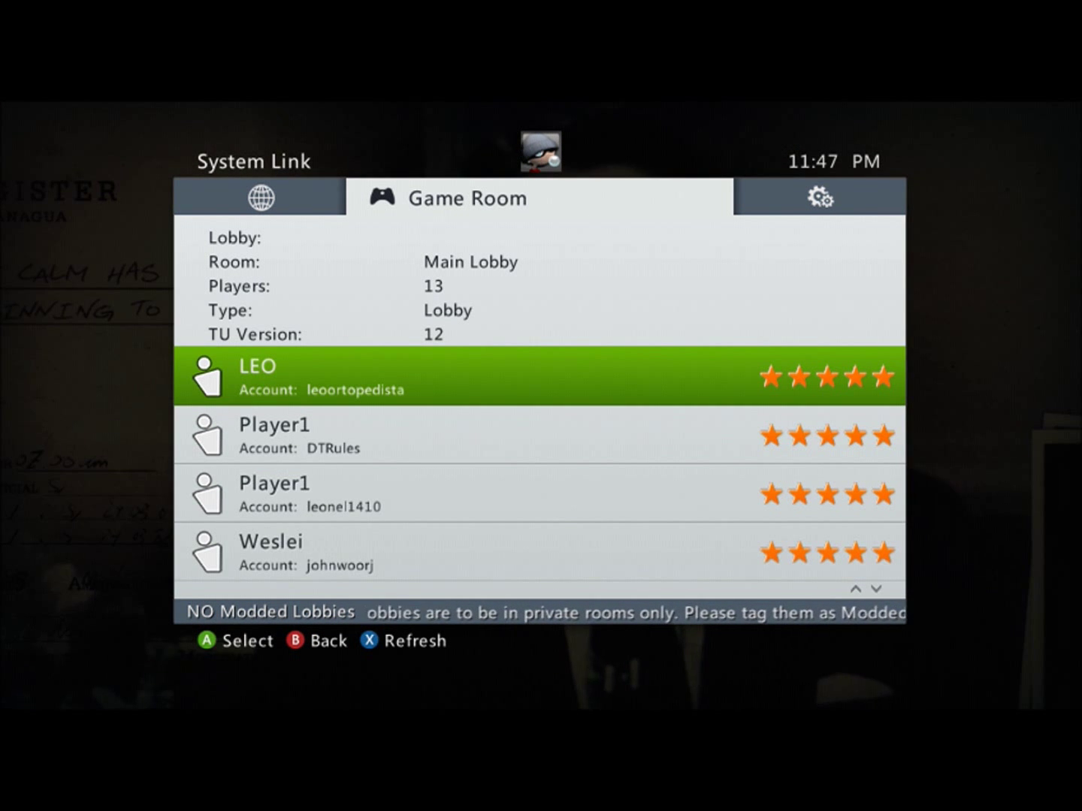
key(Down)
key(Down)
key(Down)
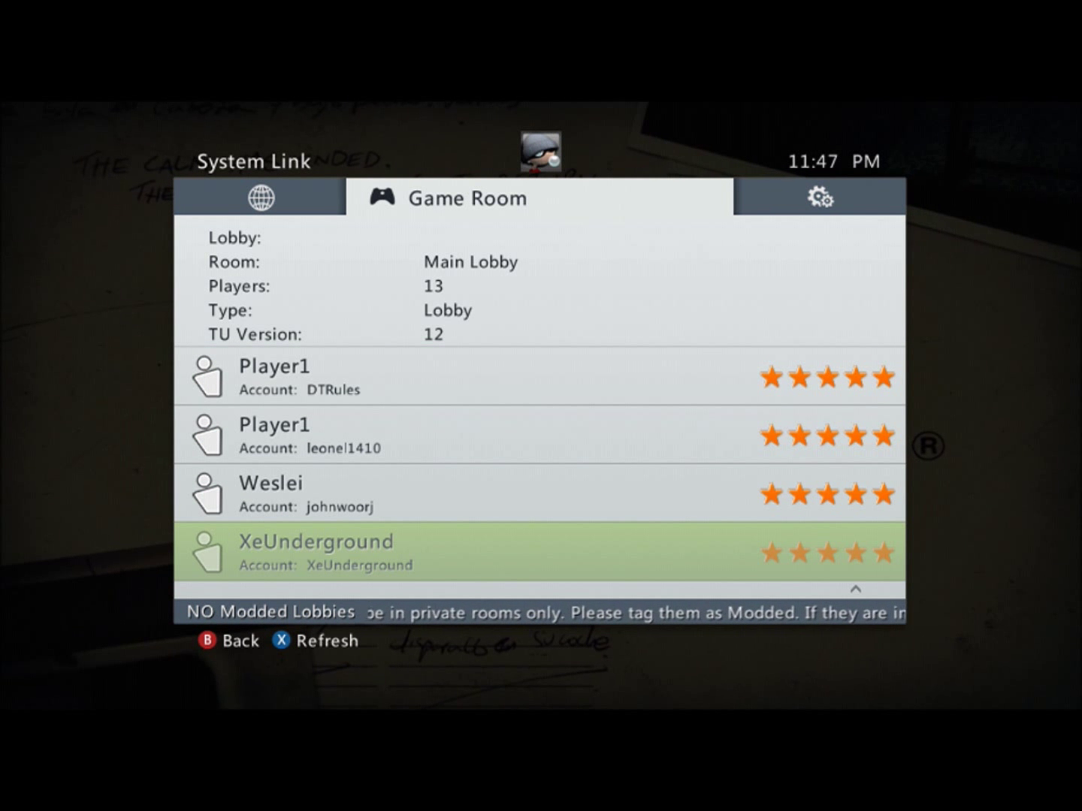
key(Up)
key(Up)
key(Up)
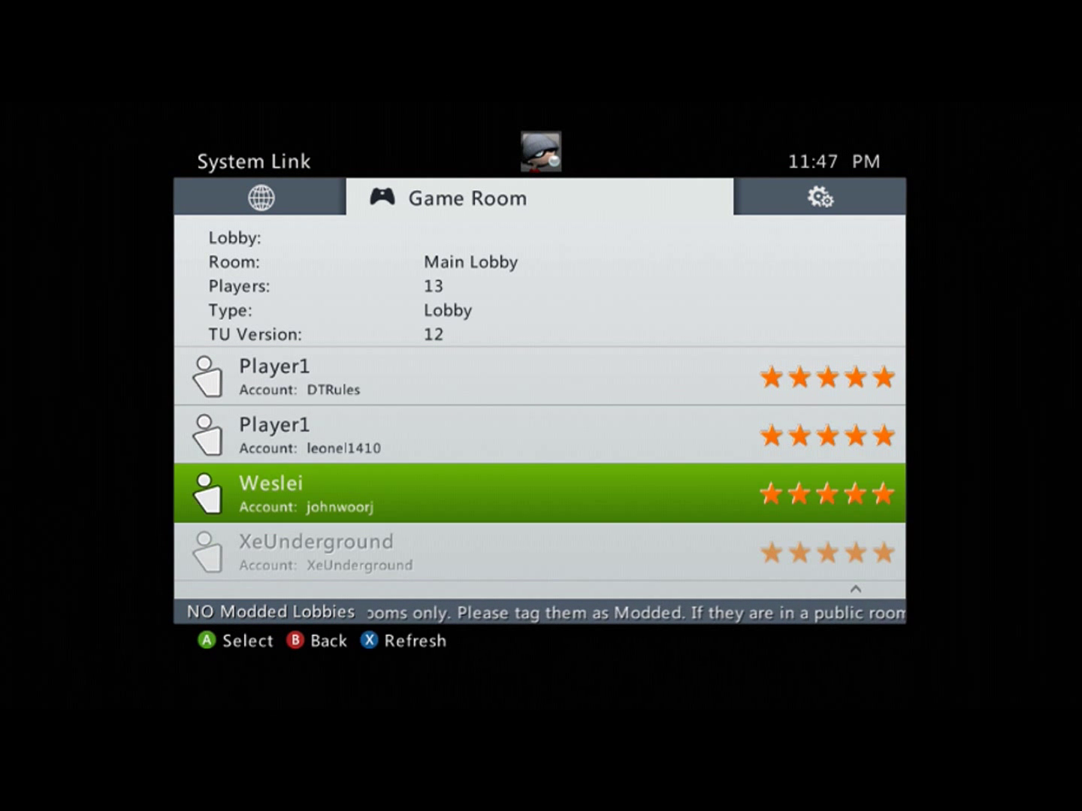
key(Up)
key(Up)
key(Up)
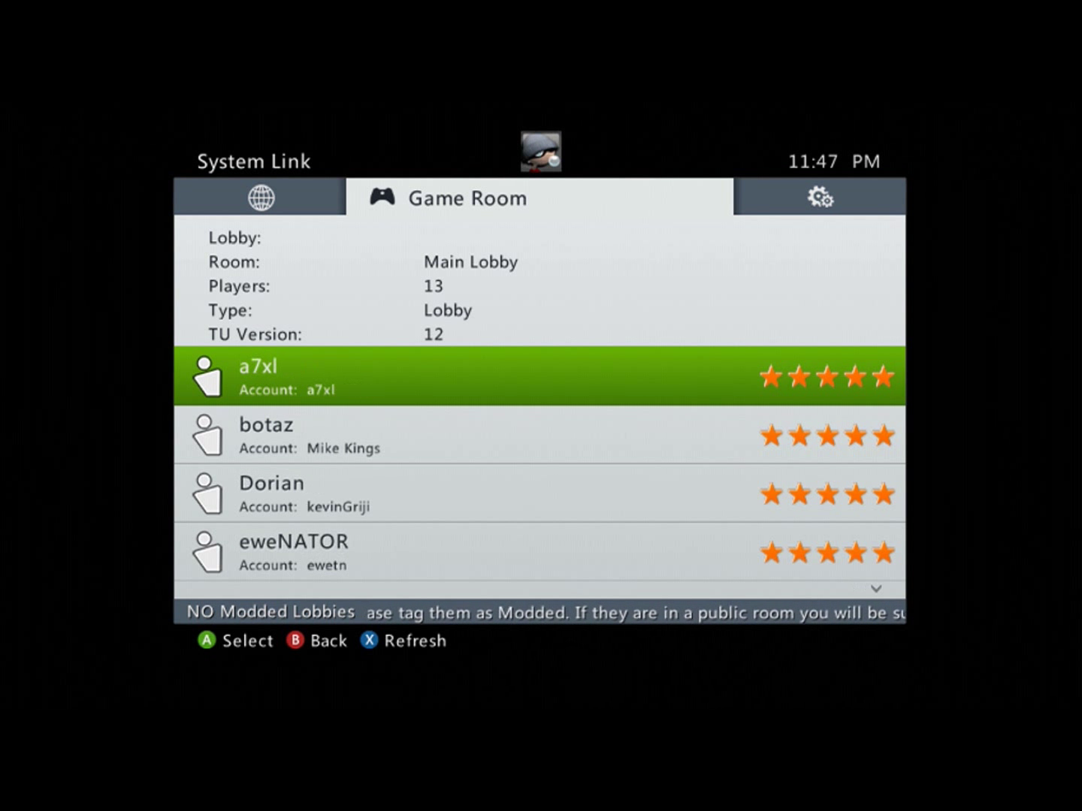
key(Left)
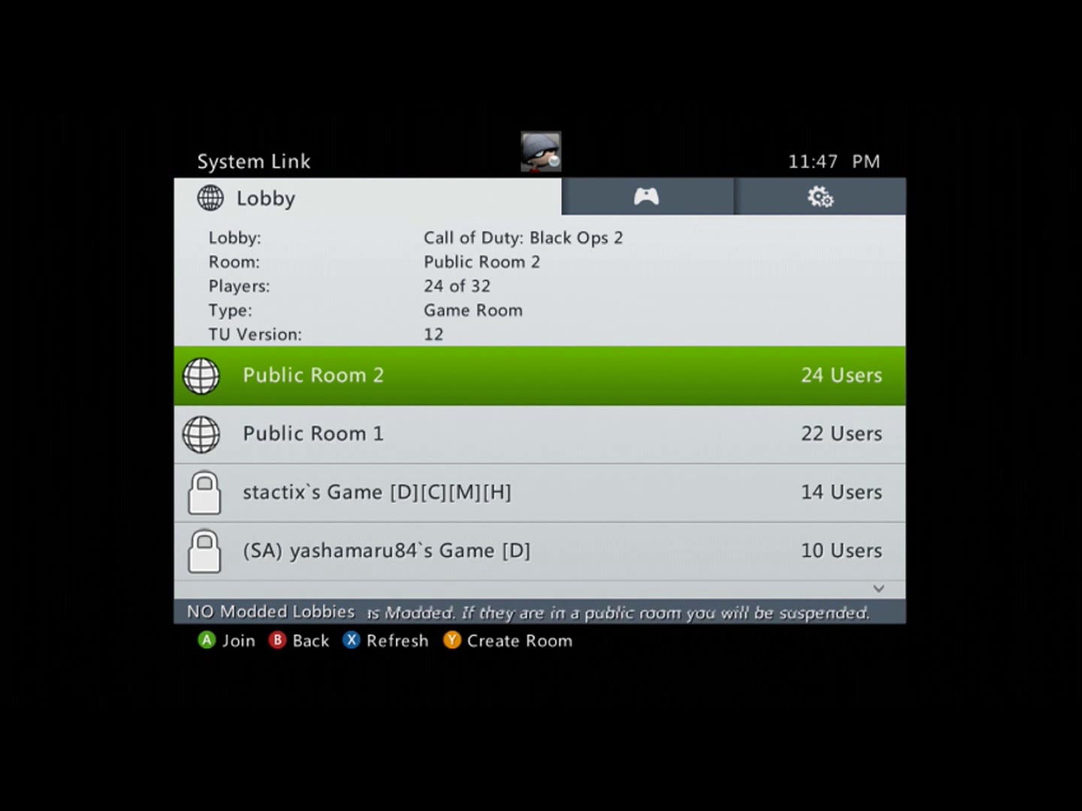
Step: Refresh the lobby room list and join ZombieZ Public Room
key(Down)
key(Down)
key(Down)
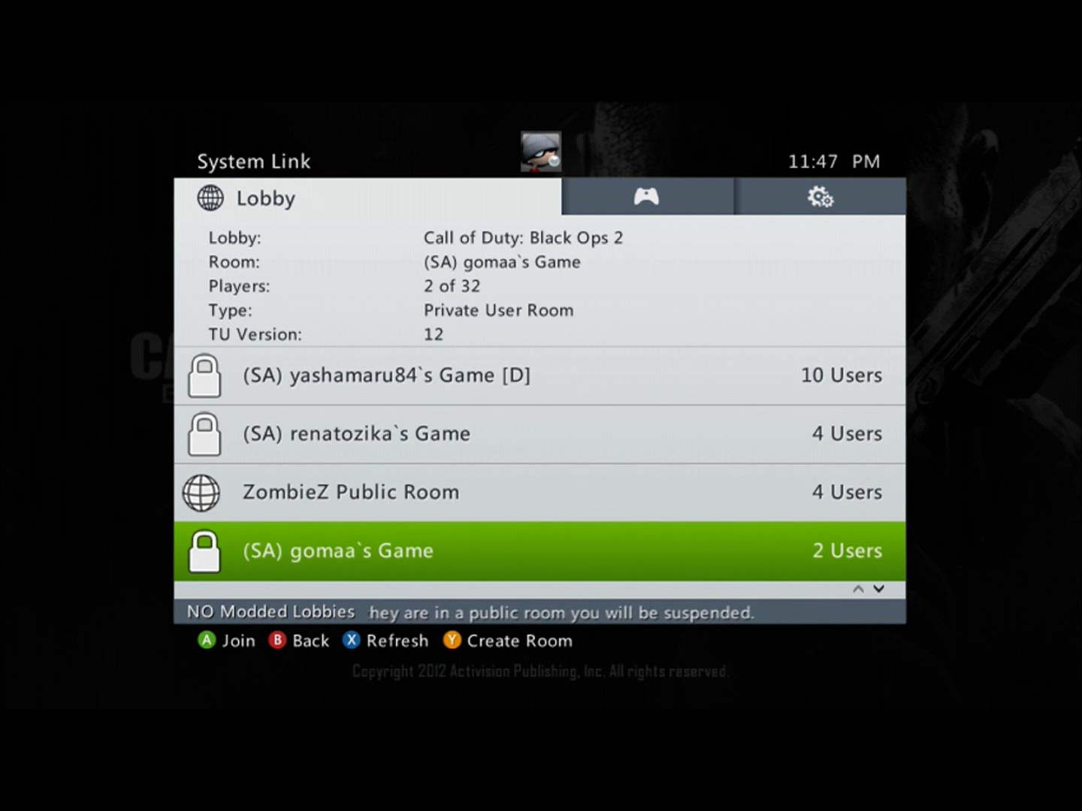
key(Up)
key(x)
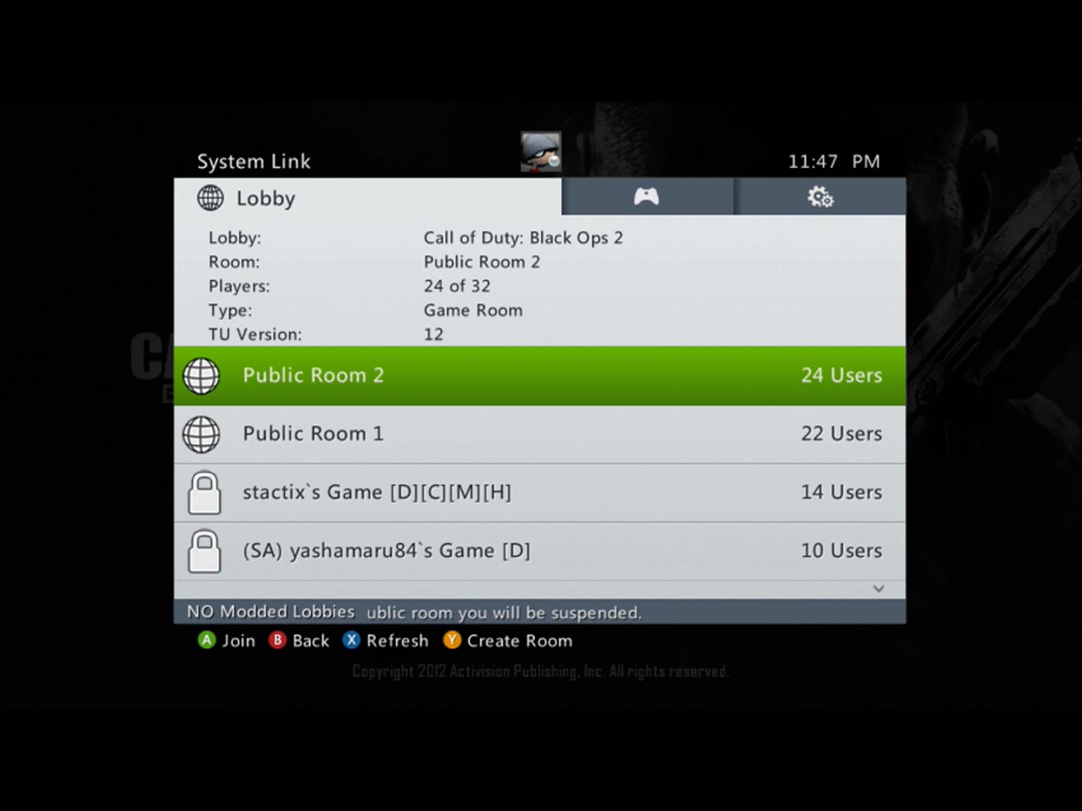
key(Down)
key(Down)
key(Right)
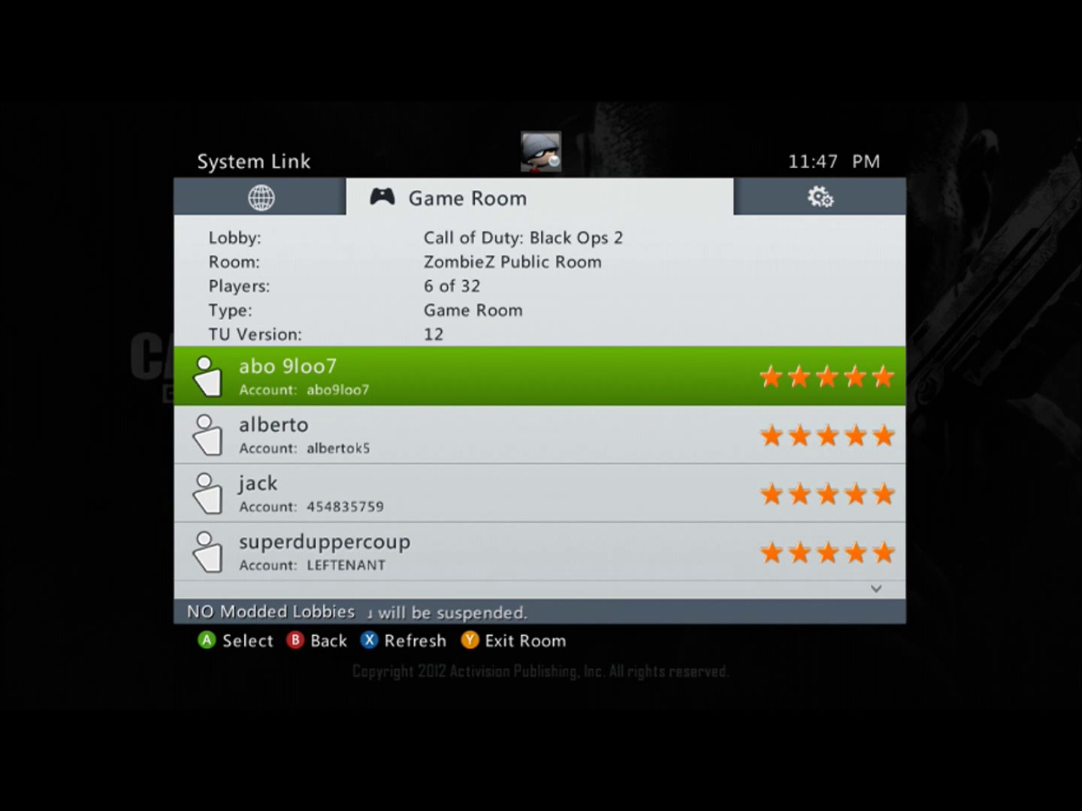
Step: Browse the room's players, close the LiNK overlay and get past the Black Ops II title screen
key(Down)
key(Down)
key(Down)
key(Up)
key(Down)
key(Up)
key(Up)
key(Up)
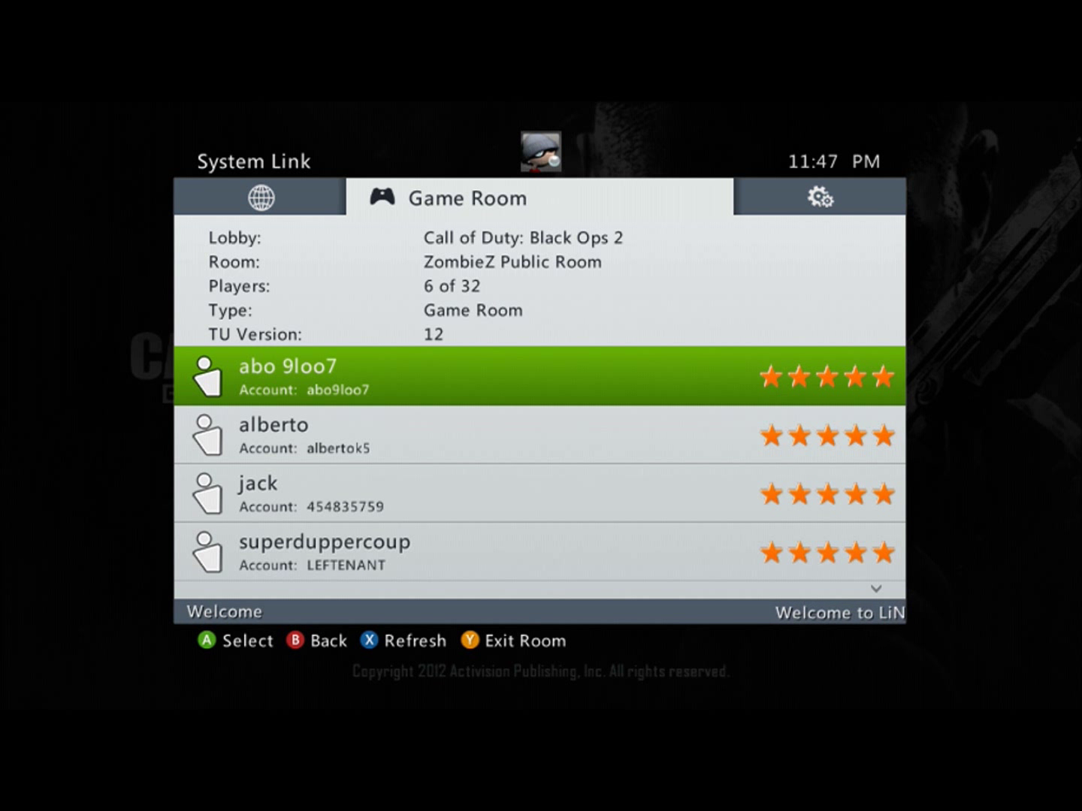
key(Escape)
key(Return)
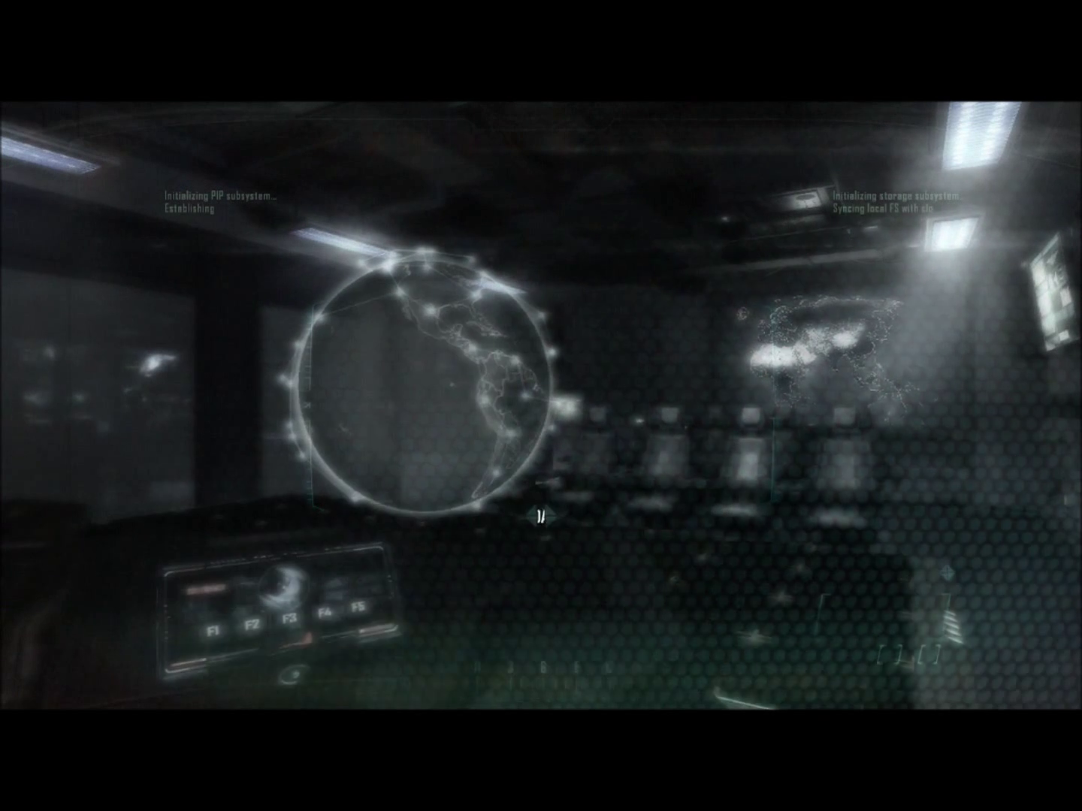
Step: Enter Zombies and open the System Link Join Game list, which shows no games
key(Down)
key(Return)
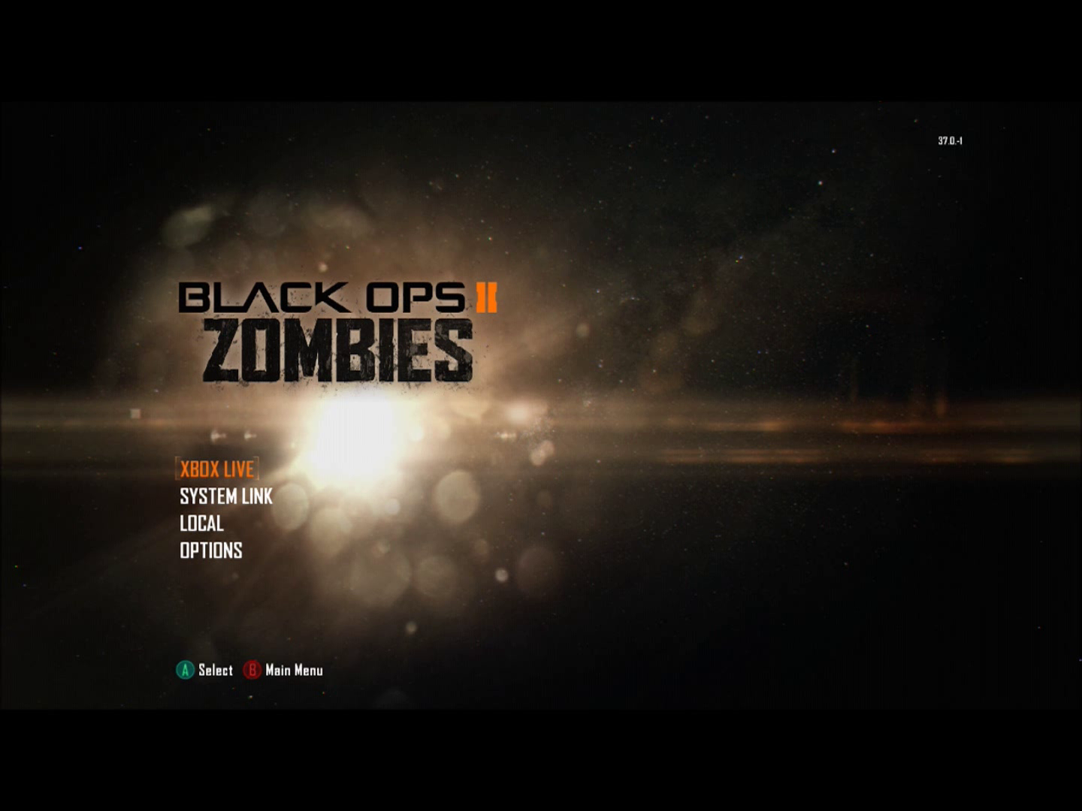
key(Down)
key(Return)
key(Down)
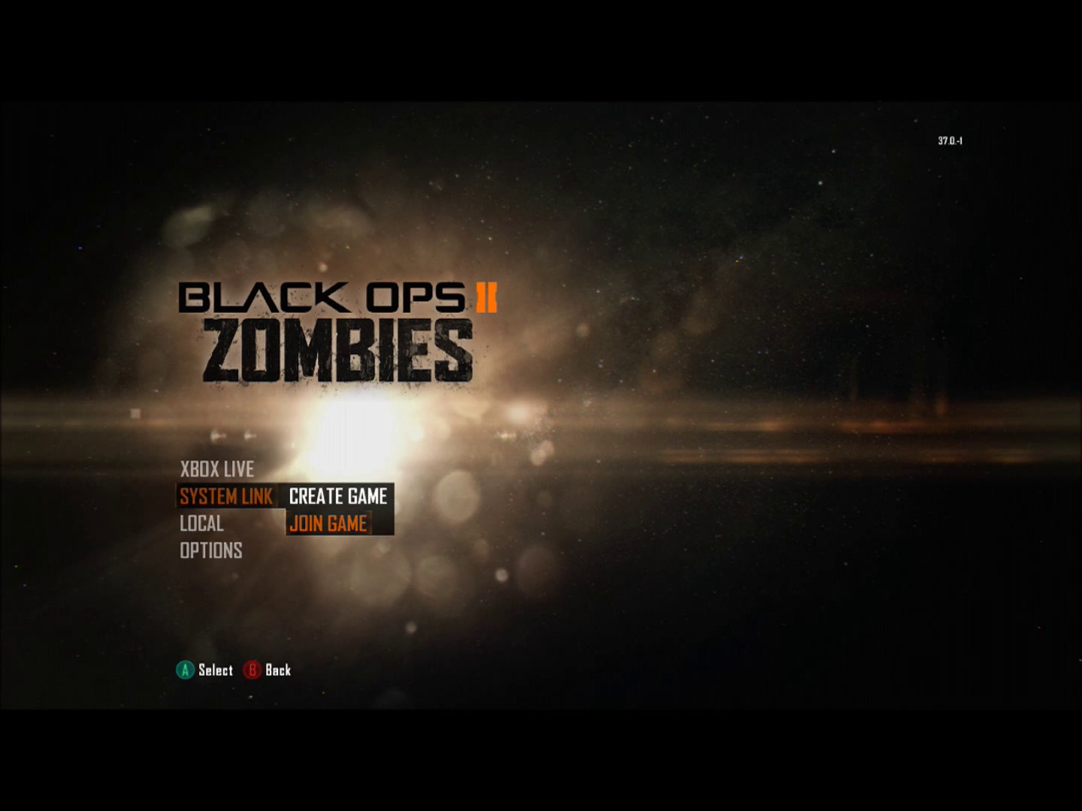
key(Return)
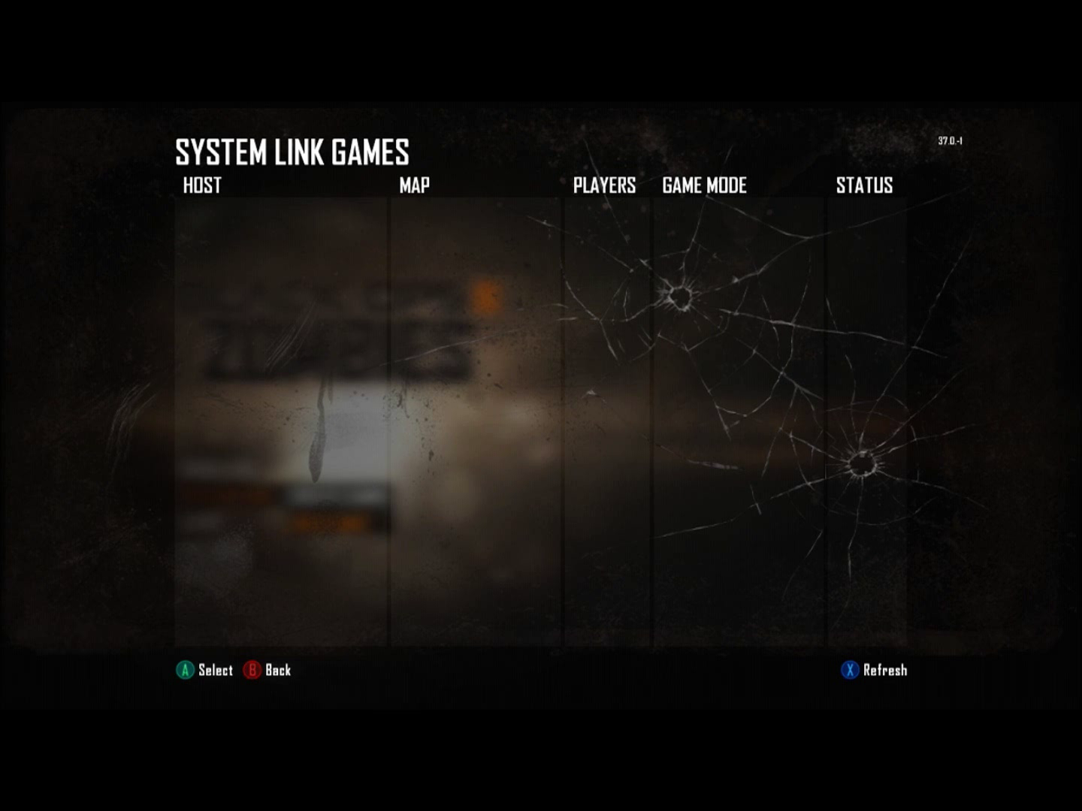
Step: Back out of the empty games list to the Zombies main menu
key(Escape)
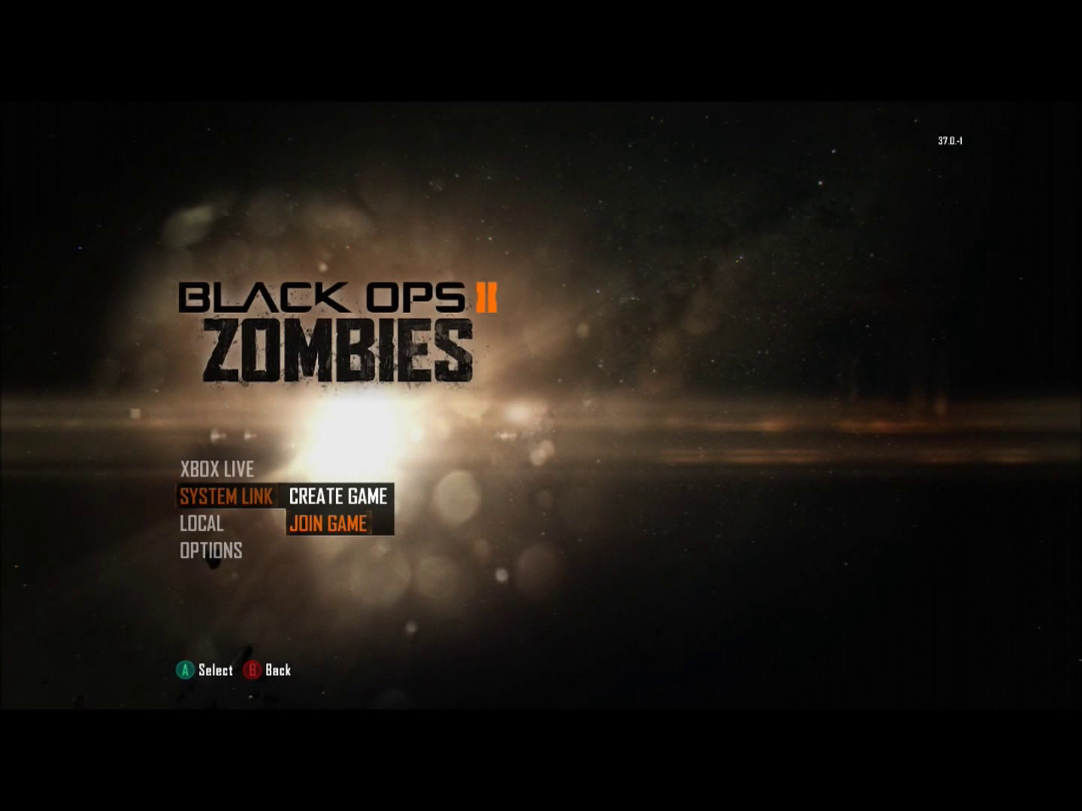
key(Escape)
key(Up)
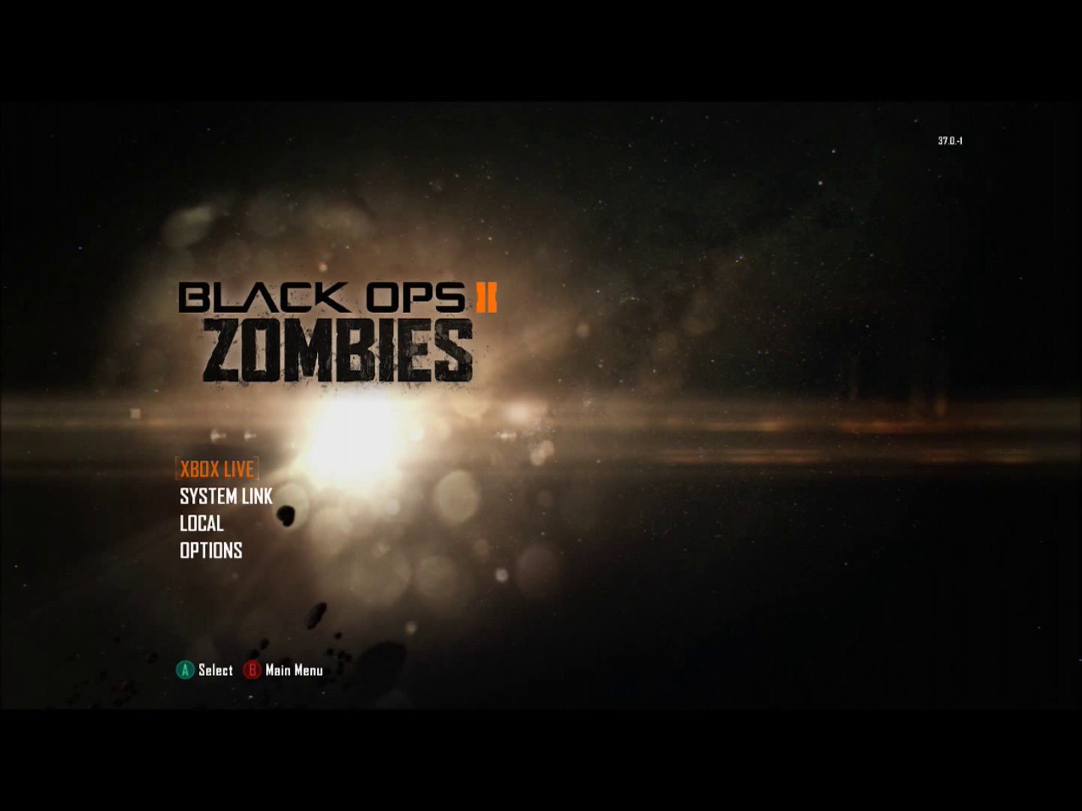
Step: Quit Black Ops II to Xbox Home from the Guide, confirming Yes to reach the dashboard
key(Return)
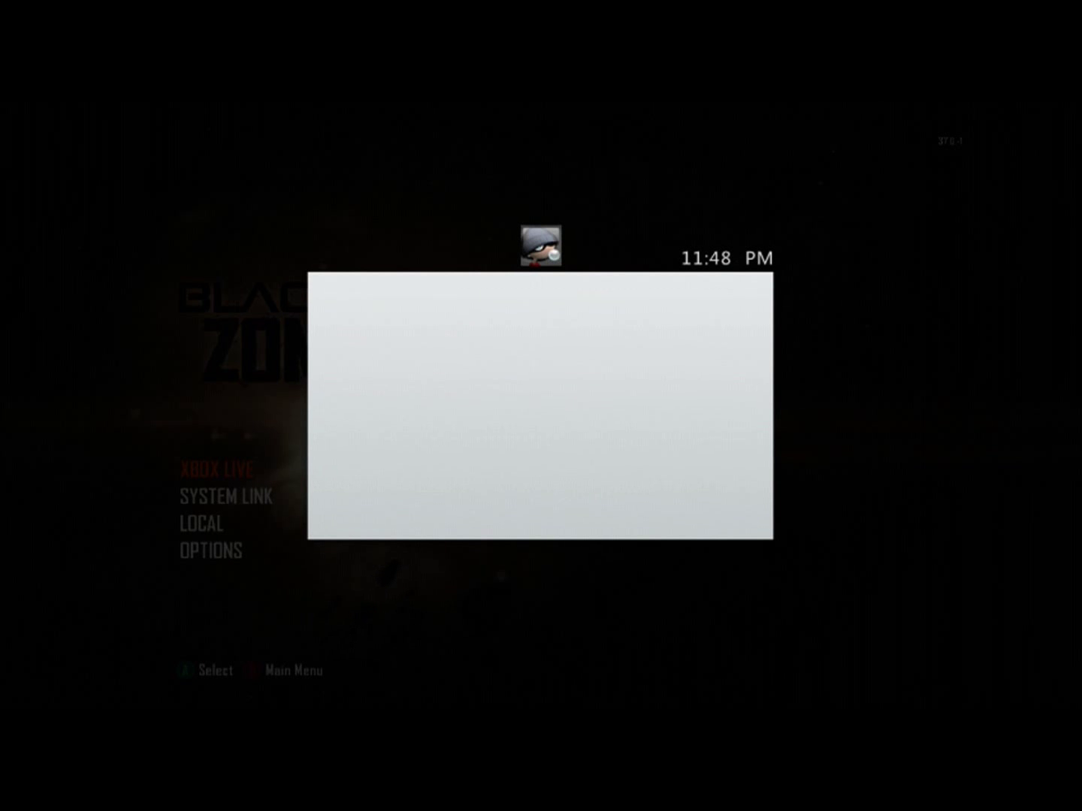
key(y)
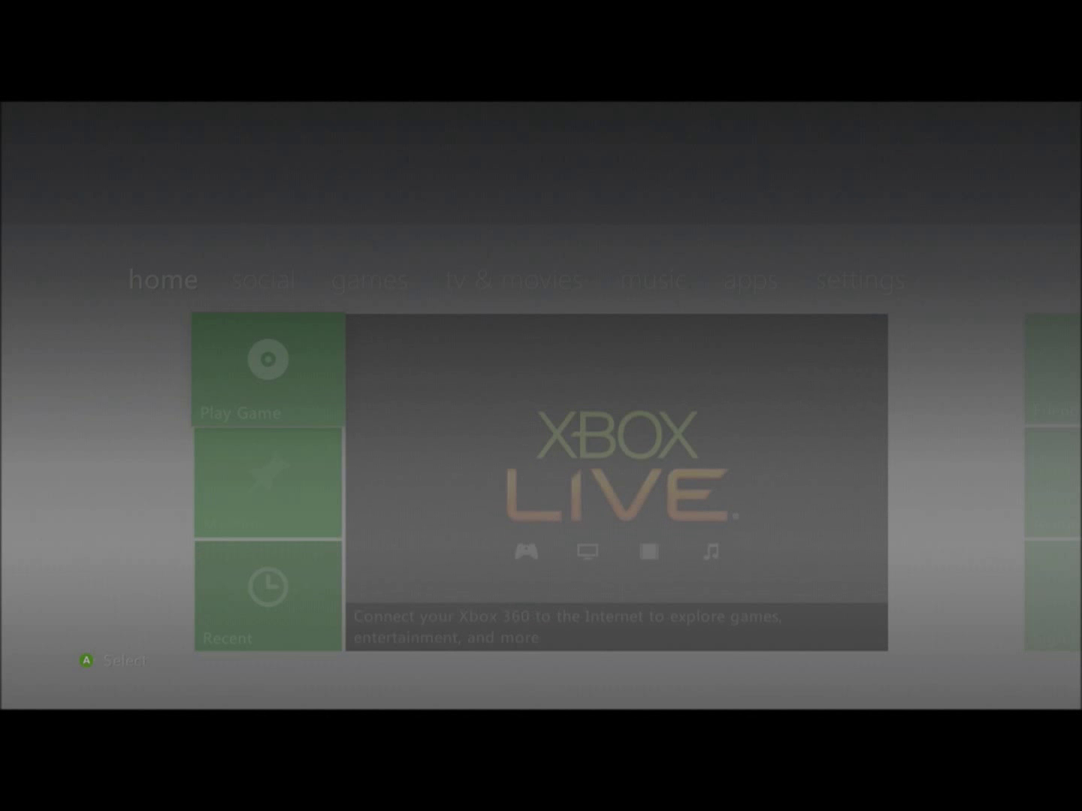
key(Right)
key(Right)
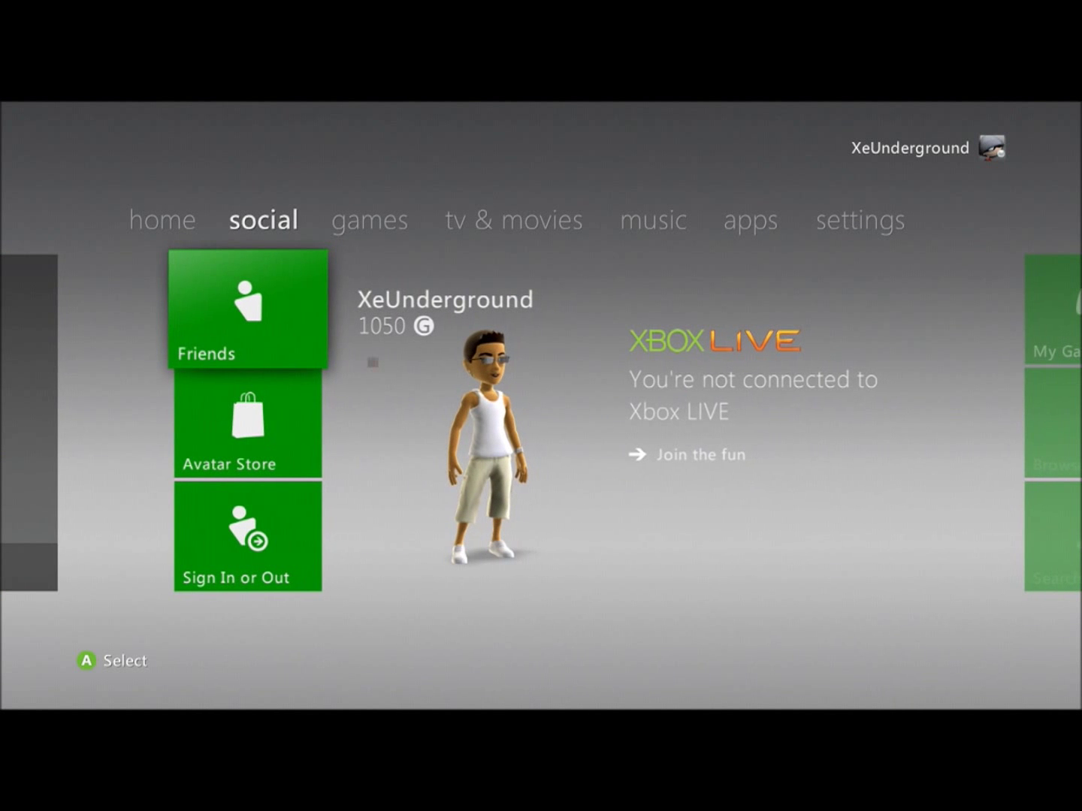